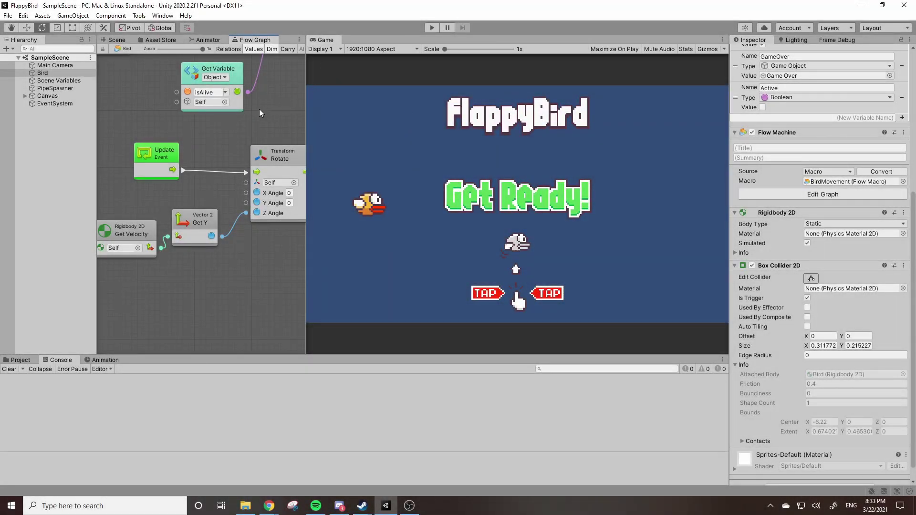
Enter play mode and start a round from the Get Ready screen
{"action": "middle_click_drag", "start_coordinate": [259, 110], "coordinate": [260, 130]}
{"action": "left_click", "coordinate": [431, 27]}
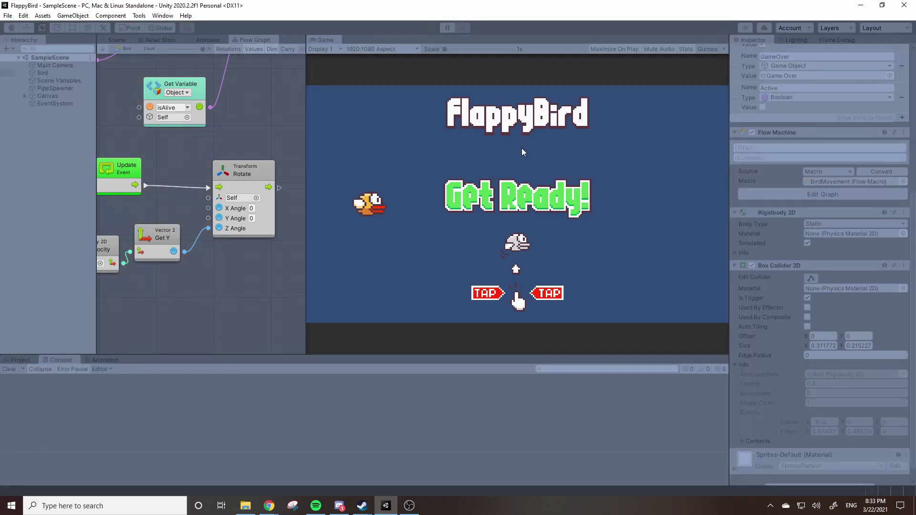
{"action": "left_click", "coordinate": [576, 220]}
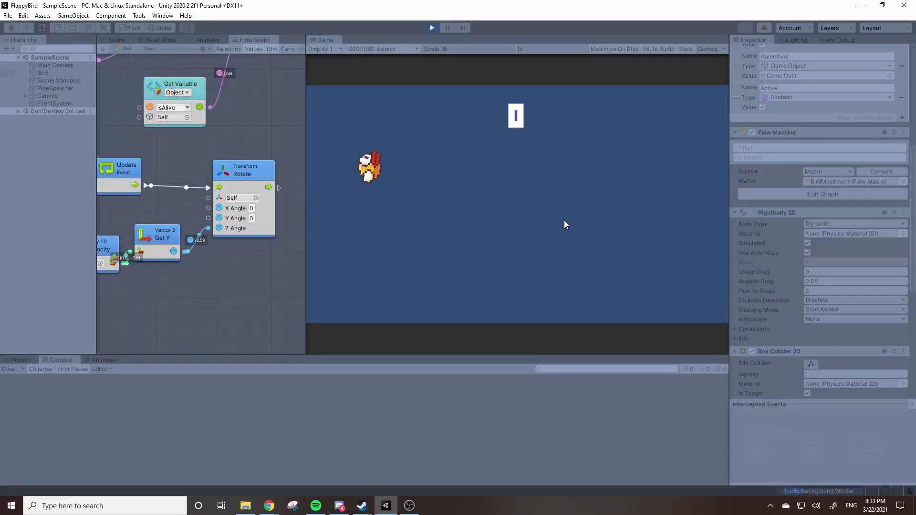
Flap the bird repeatedly to fly it through the first pipe gaps
{"action": "left_click", "coordinate": [551, 221]}
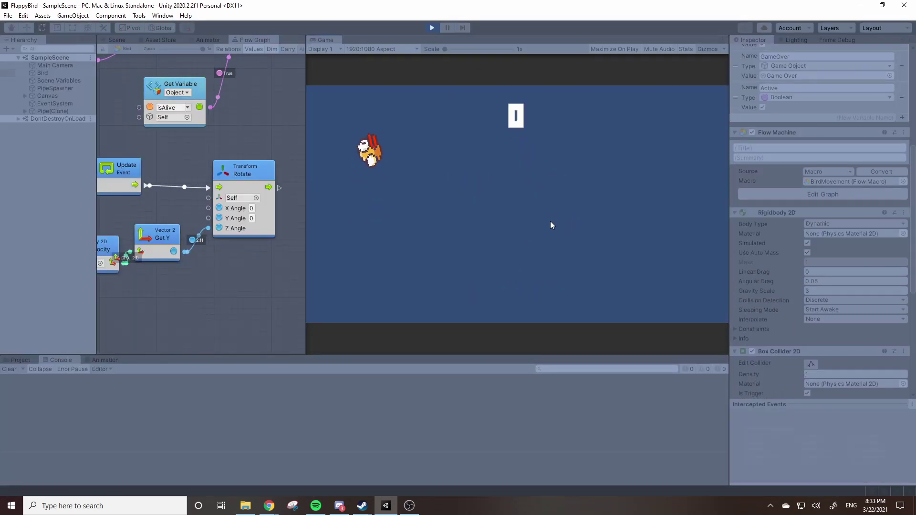
{"action": "left_click", "coordinate": [550, 222]}
{"action": "left_click", "coordinate": [550, 222]}
{"action": "left_click", "coordinate": [550, 222]}
{"action": "left_click", "coordinate": [550, 222]}
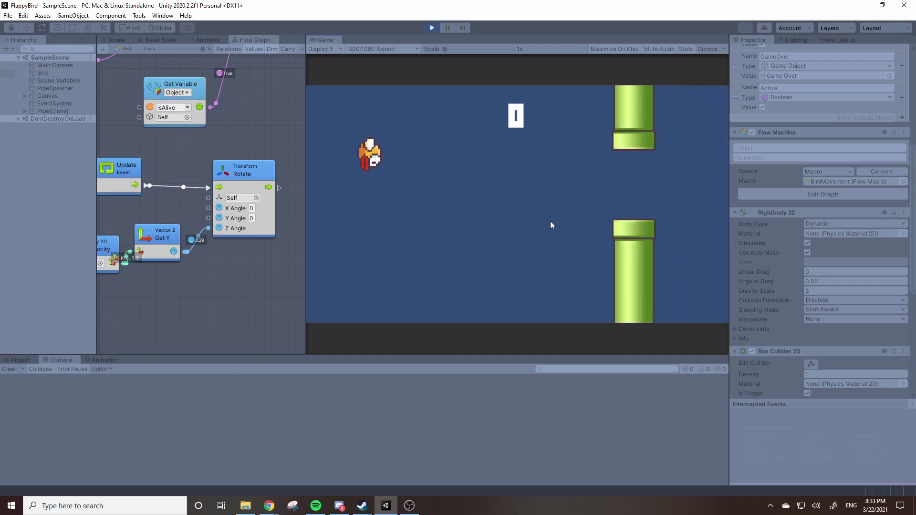
{"action": "left_click", "coordinate": [550, 222]}
{"action": "left_click", "coordinate": [551, 222]}
{"action": "left_click", "coordinate": [551, 221]}
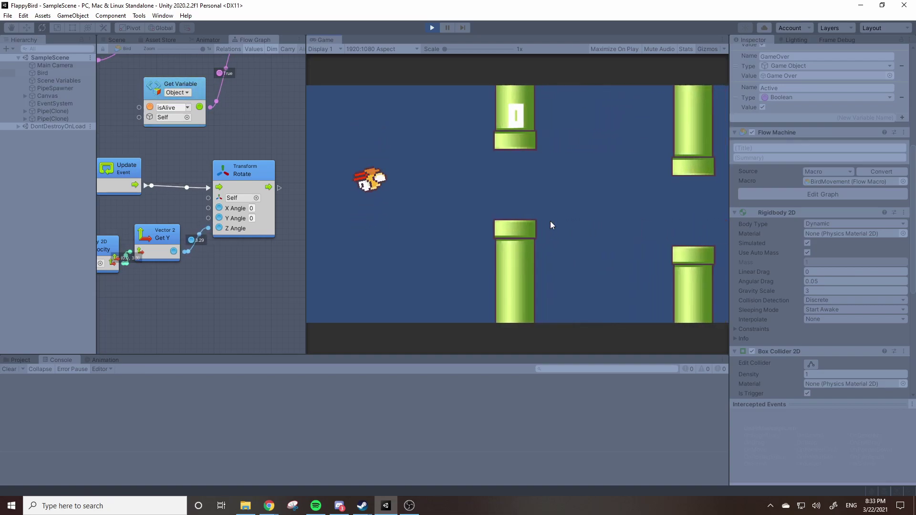
{"action": "left_click", "coordinate": [550, 222]}
{"action": "left_click", "coordinate": [551, 221]}
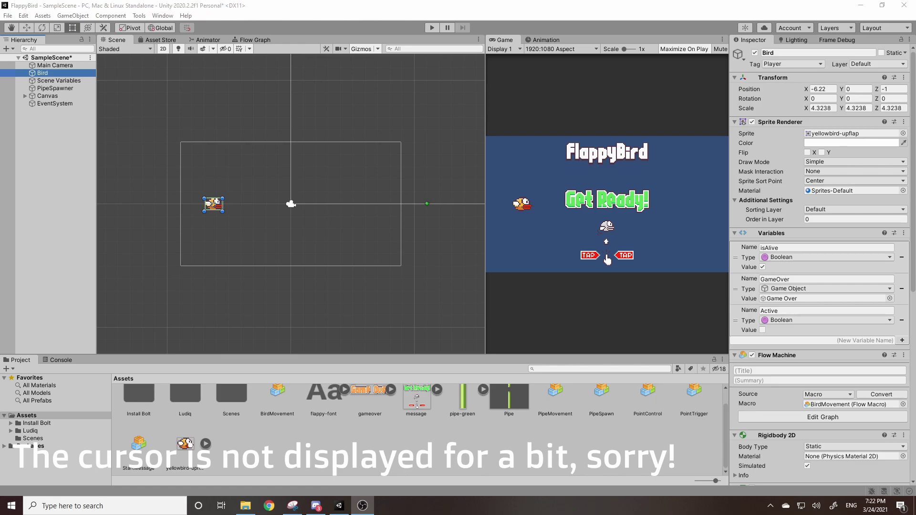
{"action": "key", "text": "ctrl+p"}
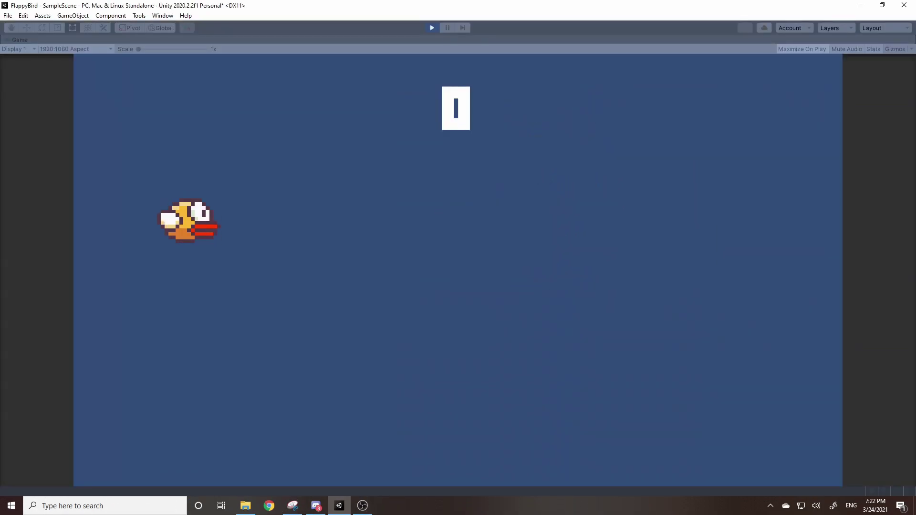
{"action": "key", "text": "space"}
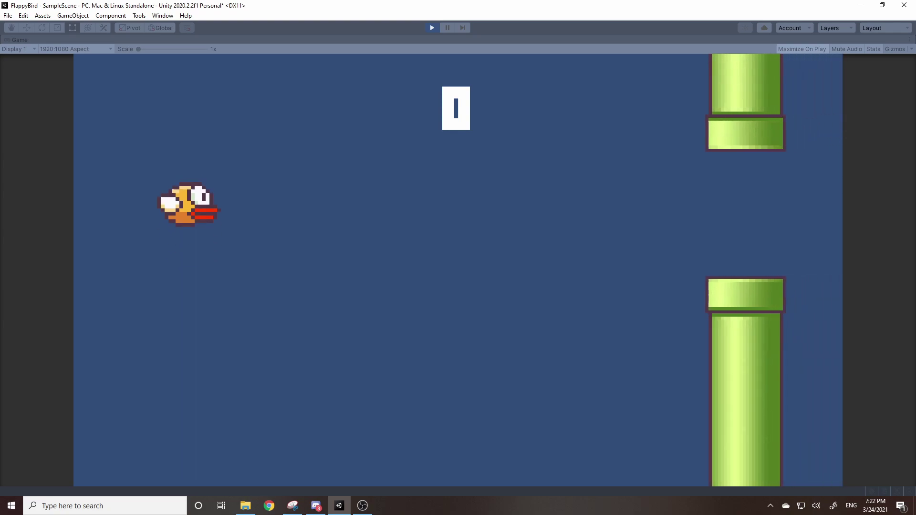
{"action": "key", "text": "space"}
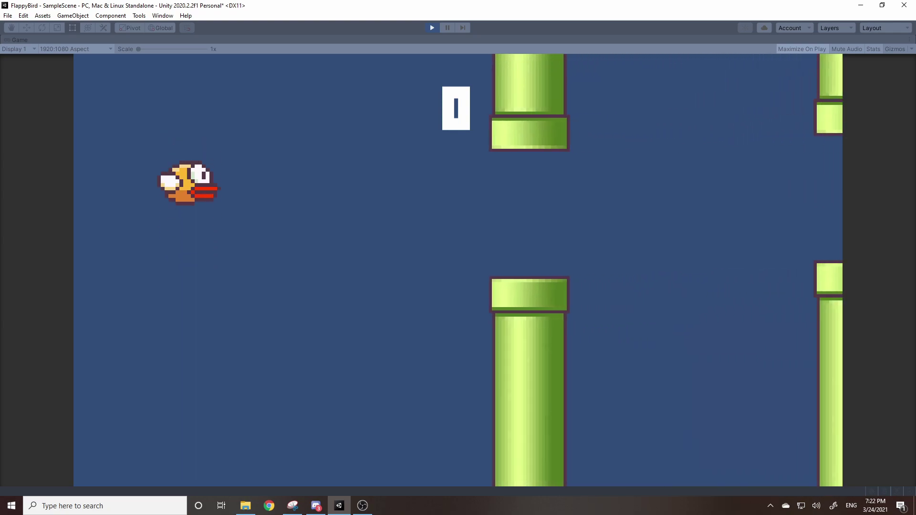
{"action": "key", "text": "space"}
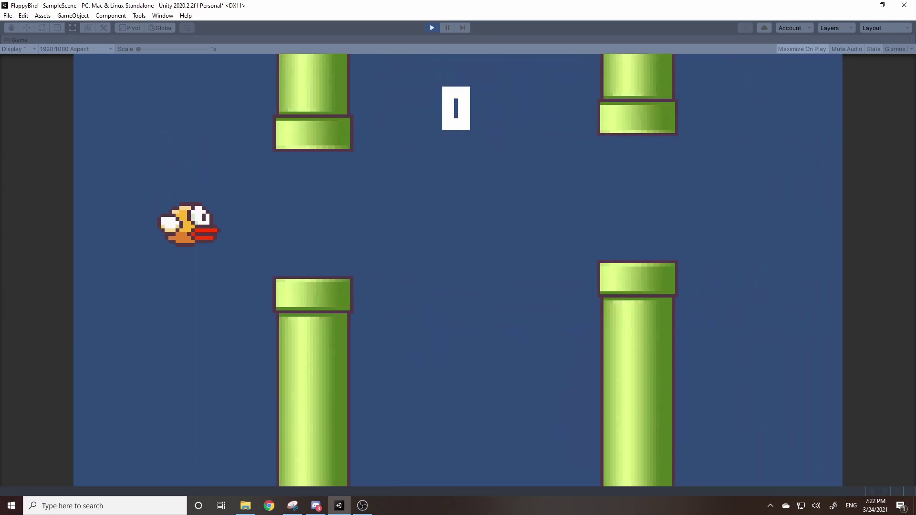
{"action": "key", "text": "space"}
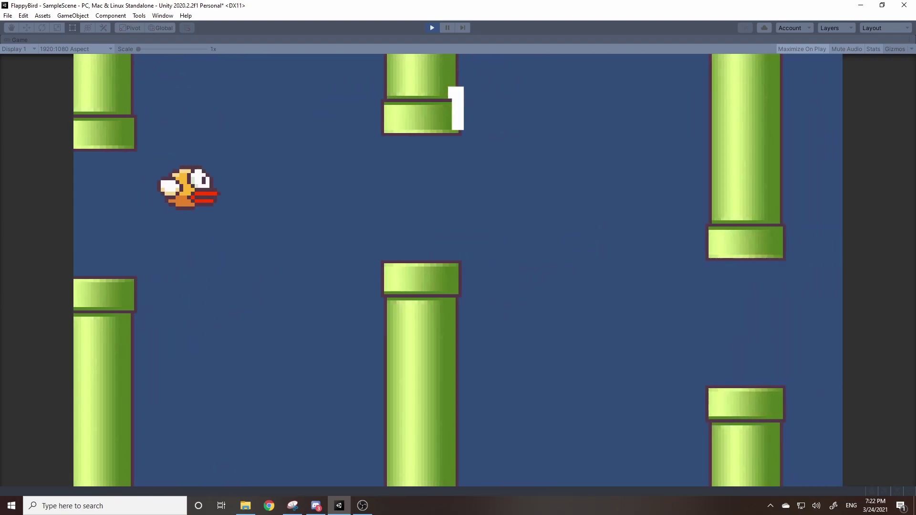
{"action": "key", "text": "space"}
{"action": "key", "text": "space"}
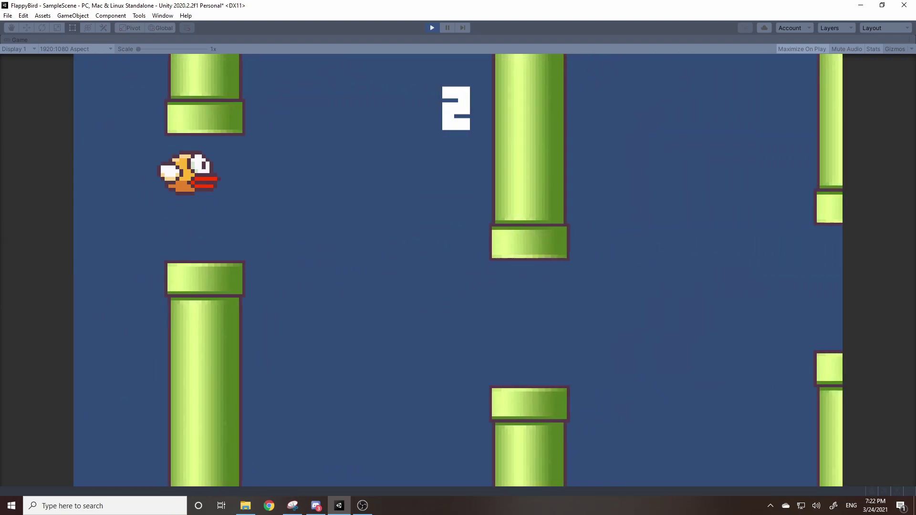
{"action": "key", "text": "space"}
{"action": "key", "text": "space"}
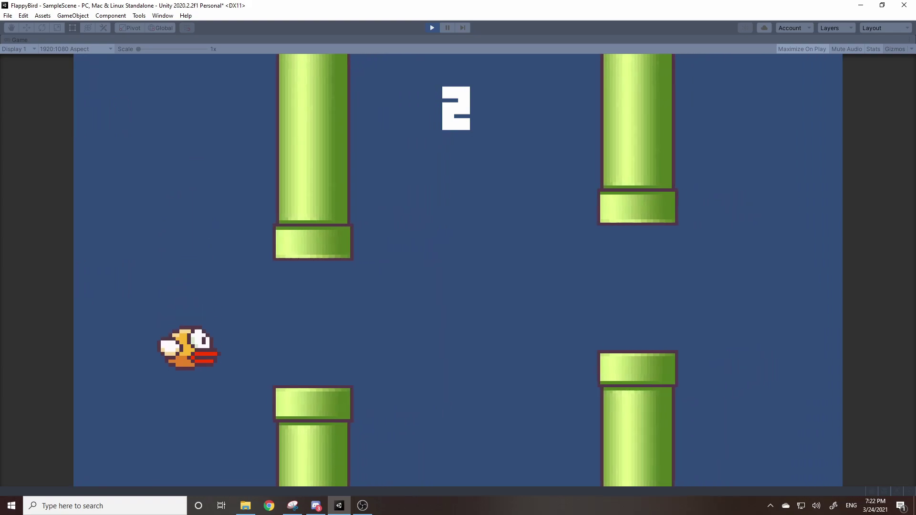
{"action": "key", "text": "space"}
{"action": "key", "text": "space"}
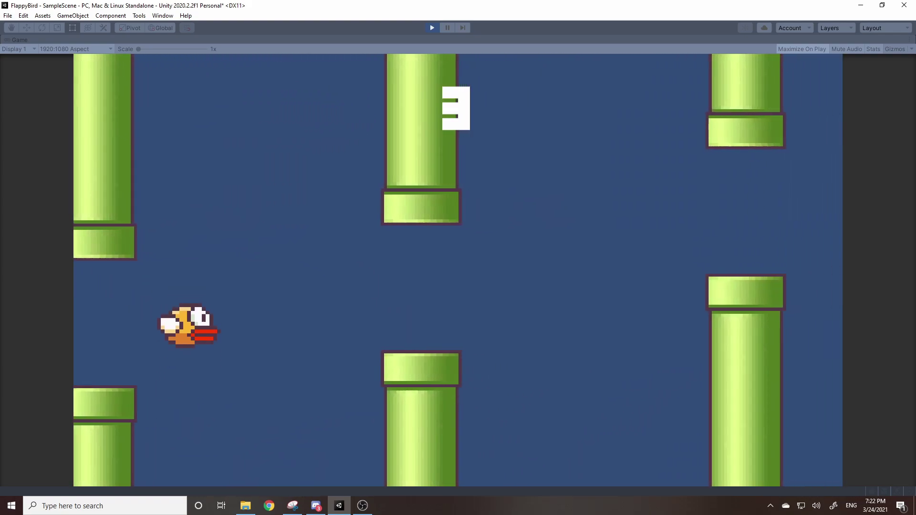
{"action": "key", "text": "space"}
{"action": "key", "text": "space"}
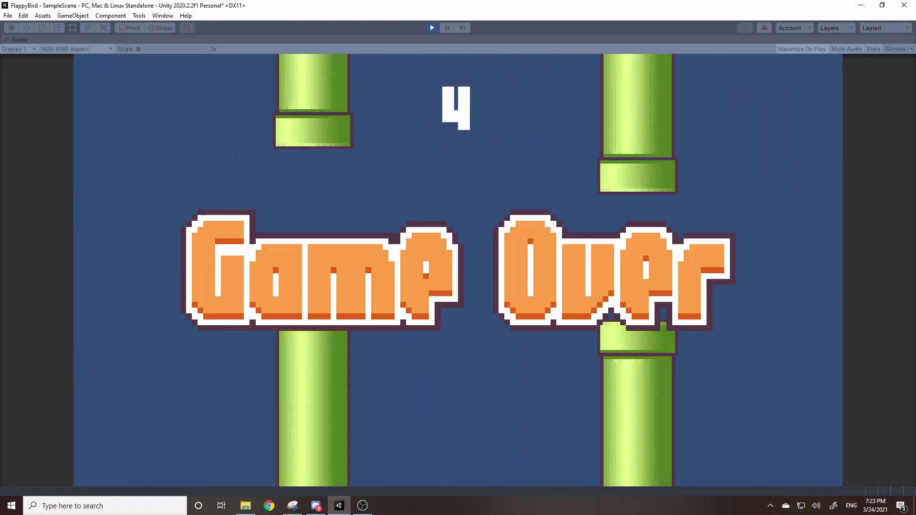
{"action": "key", "text": "ctrl+p"}
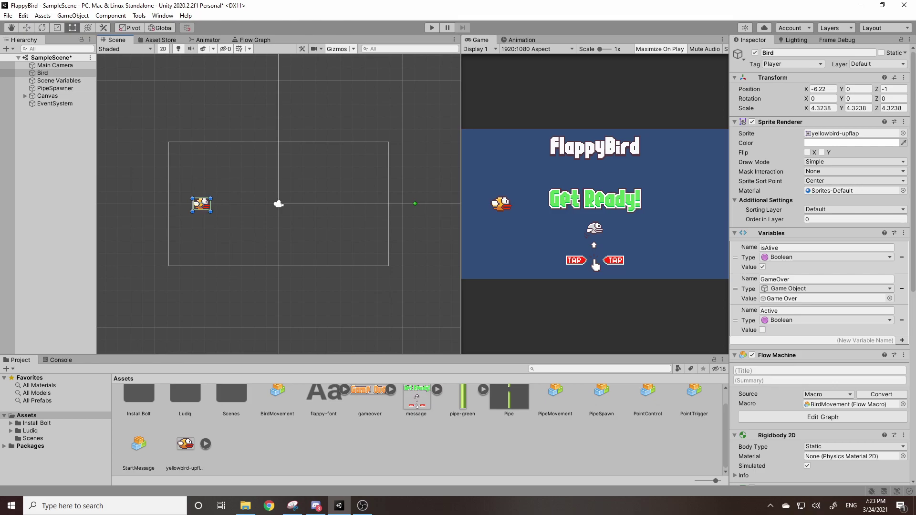
{"action": "middle_click_drag", "start_coordinate": [279, 238], "coordinate": [280, 199]}
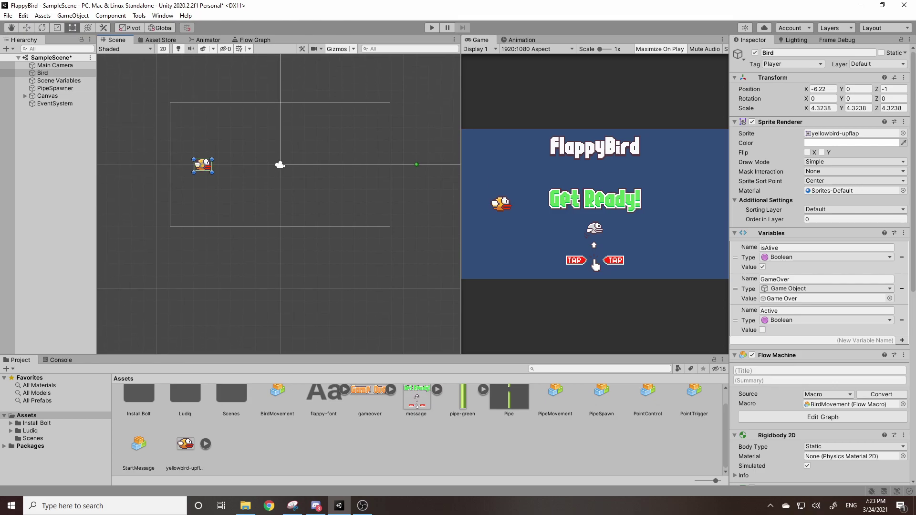
{"action": "key", "text": "ctrl+p"}
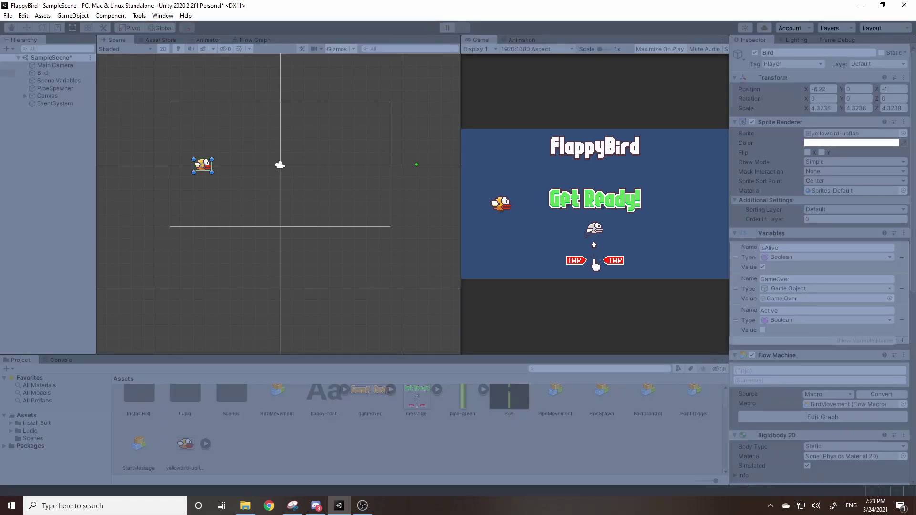
{"action": "key", "text": "shift+space"}
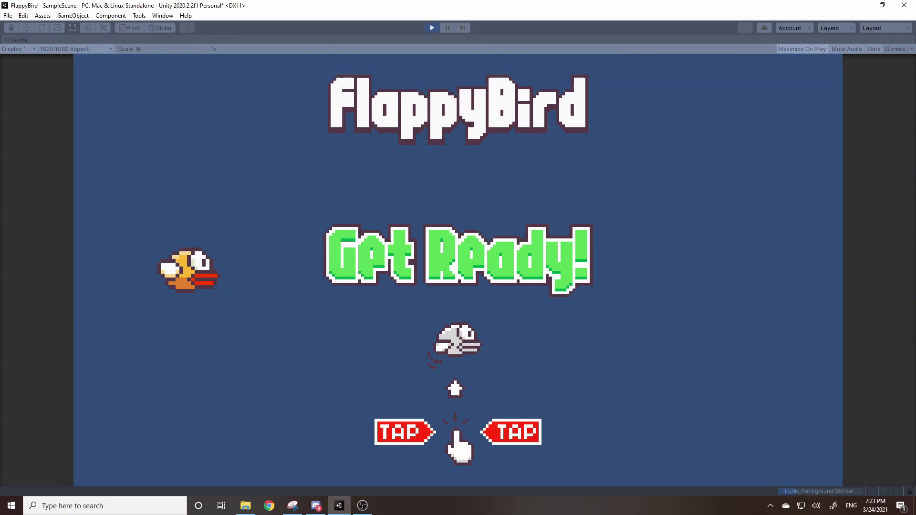
{"action": "key", "text": "space"}
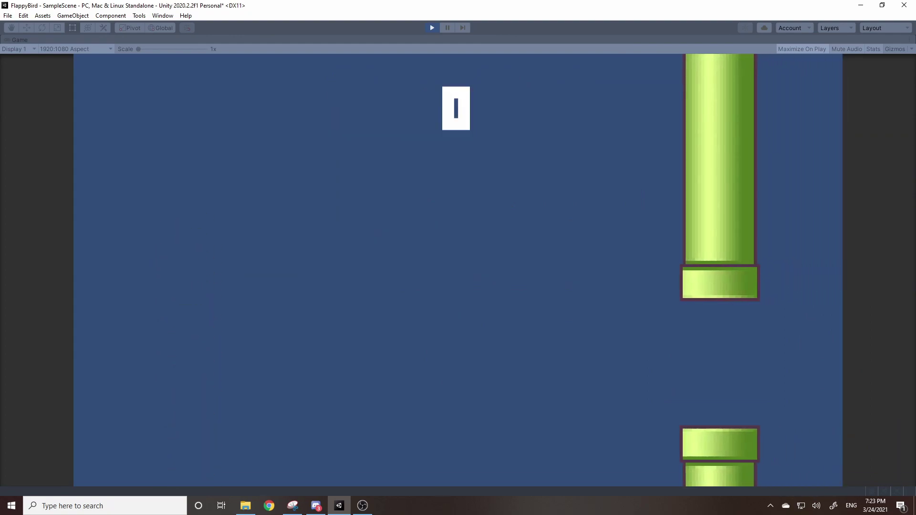
{"action": "key", "text": "ctrl+p"}
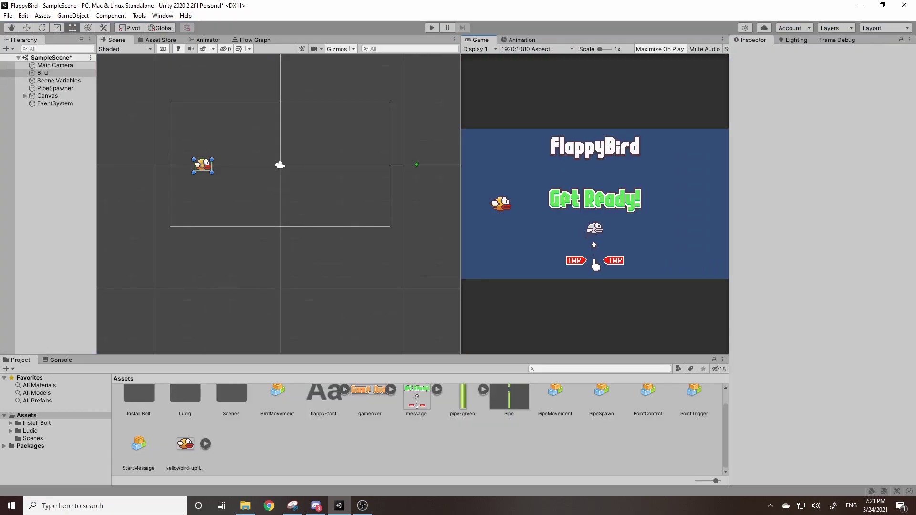
{"action": "scroll", "coordinate": [279, 203], "scroll_direction": "up", "scroll_amount": 1}
{"action": "key", "text": "q"}
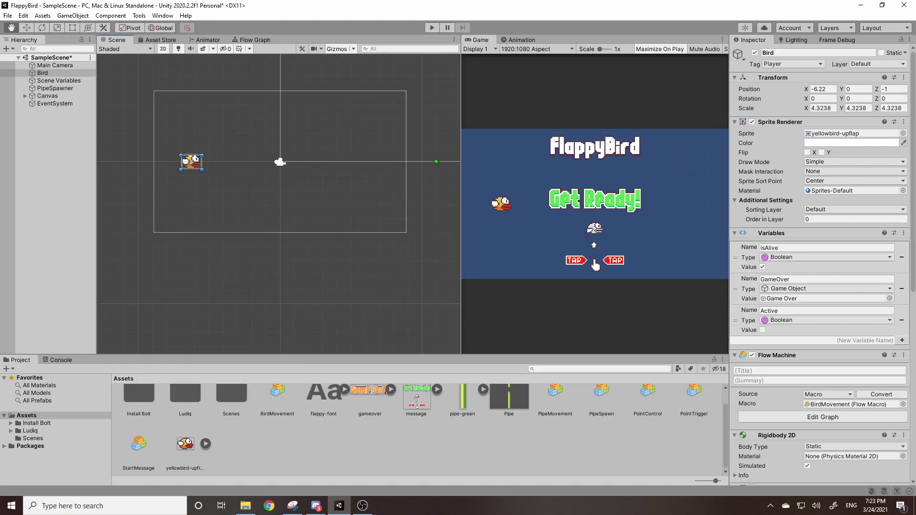
{"action": "left_click_drag", "start_coordinate": [279, 191], "coordinate": [275, 215]}
{"action": "key", "text": "t"}
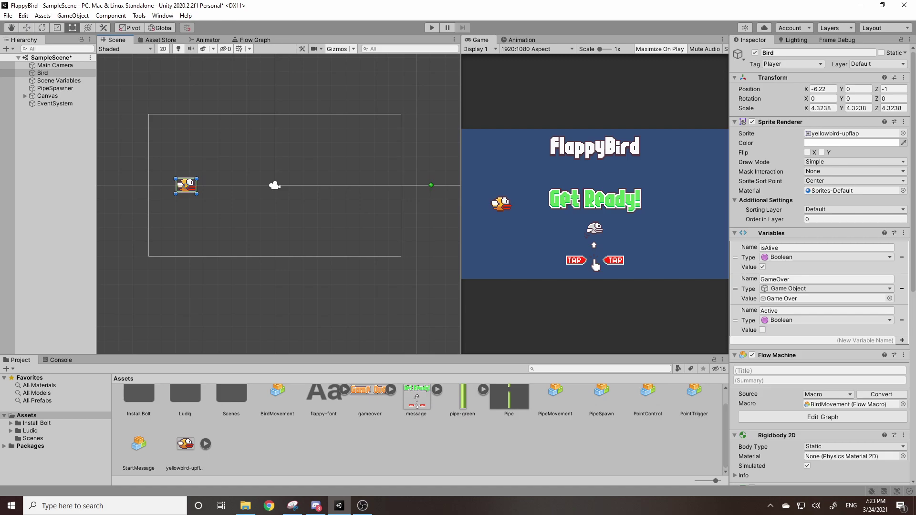
Create an empty game object in the Hierarchy named DeathPlane
{"action": "middle_click_drag", "start_coordinate": [274, 214], "coordinate": [278, 212]}
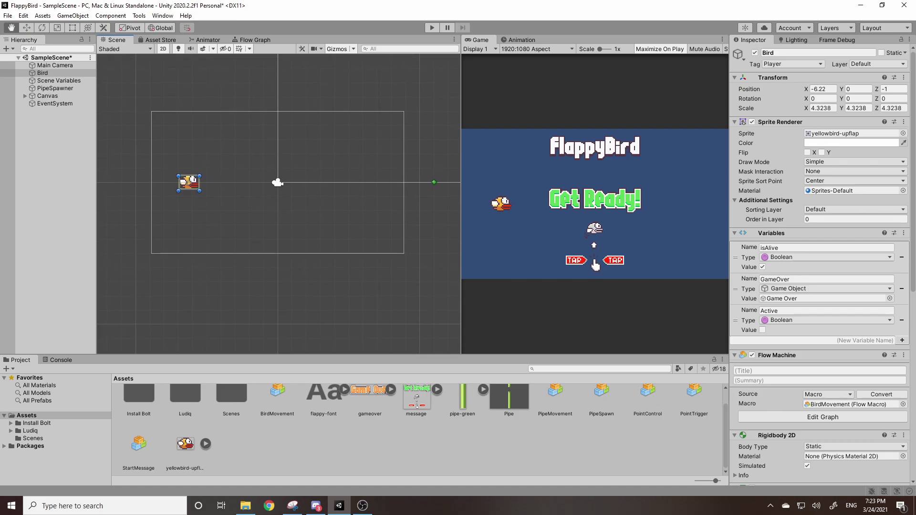
{"action": "right_click", "coordinate": [33, 118]}
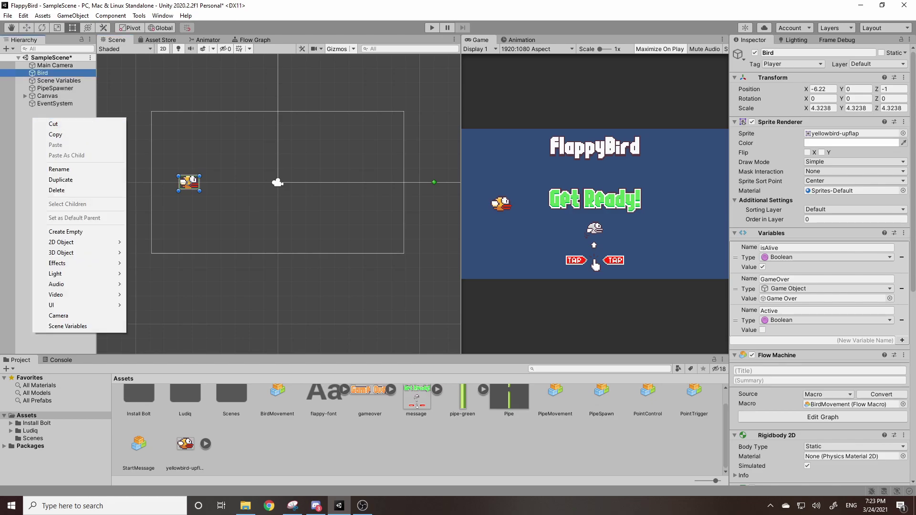
{"action": "left_click", "coordinate": [65, 231]}
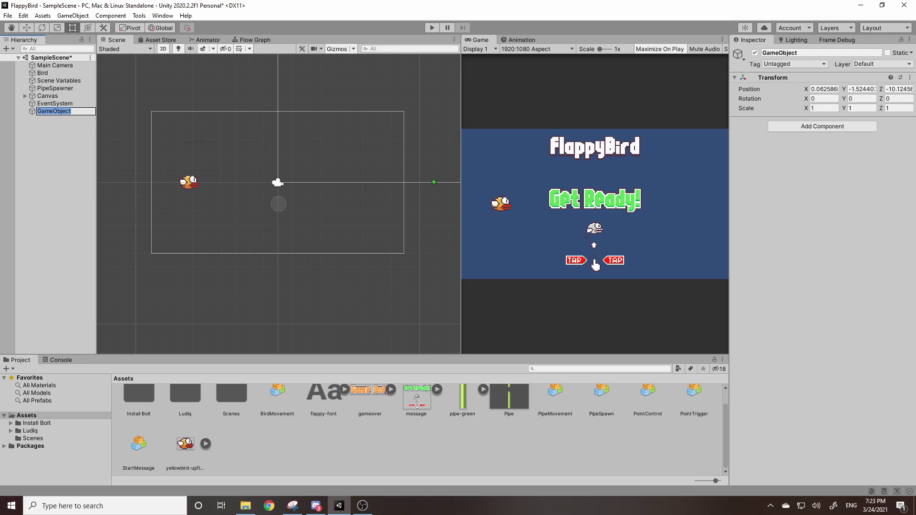
{"action": "type", "text": "DeathPlane"}
{"action": "key", "text": "Return"}
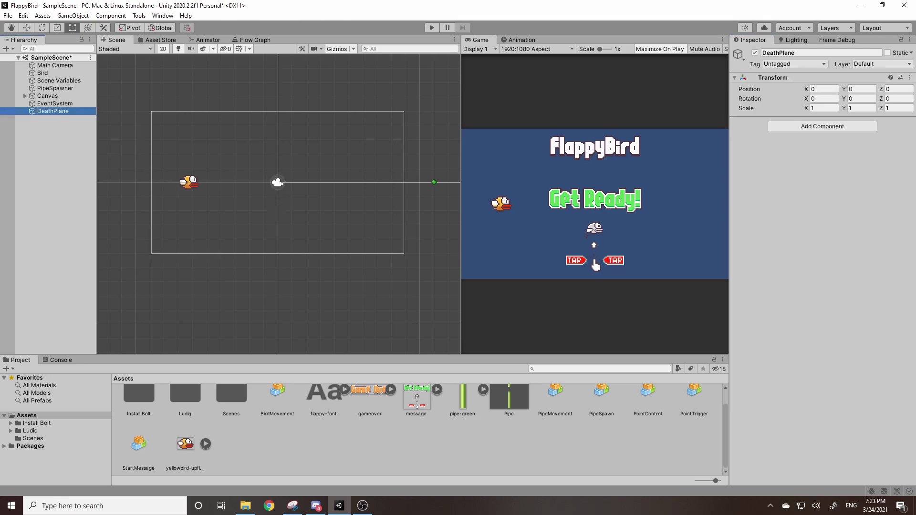
Give DeathPlane the orange diamond icon and move it down to about Y -6.3
{"action": "left_click", "coordinate": [738, 54]}
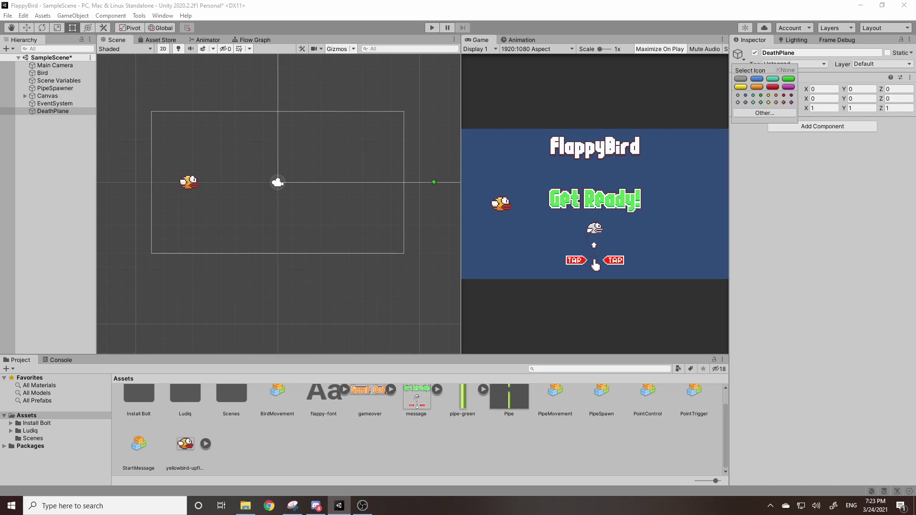
{"action": "left_click", "coordinate": [776, 102]}
{"action": "key", "text": "e"}
{"action": "key", "text": "w"}
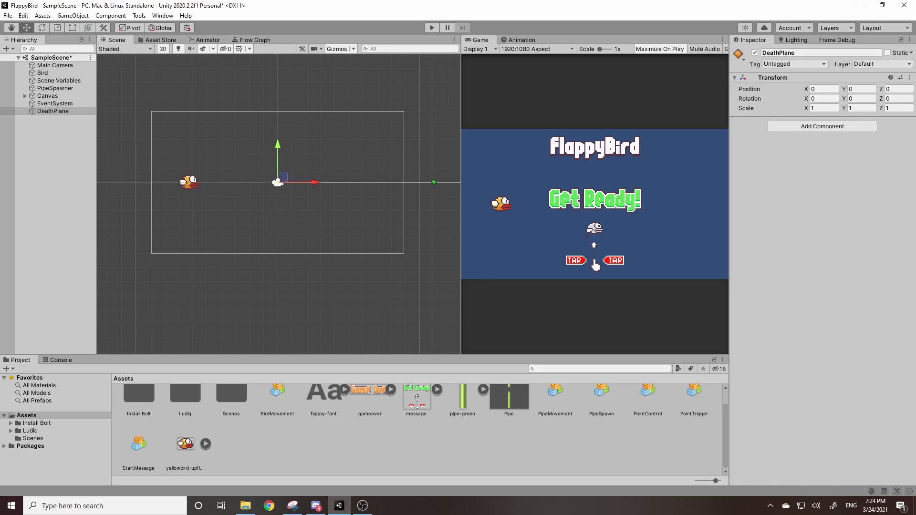
{"action": "left_click_drag", "start_coordinate": [278, 158], "coordinate": [278, 247]}
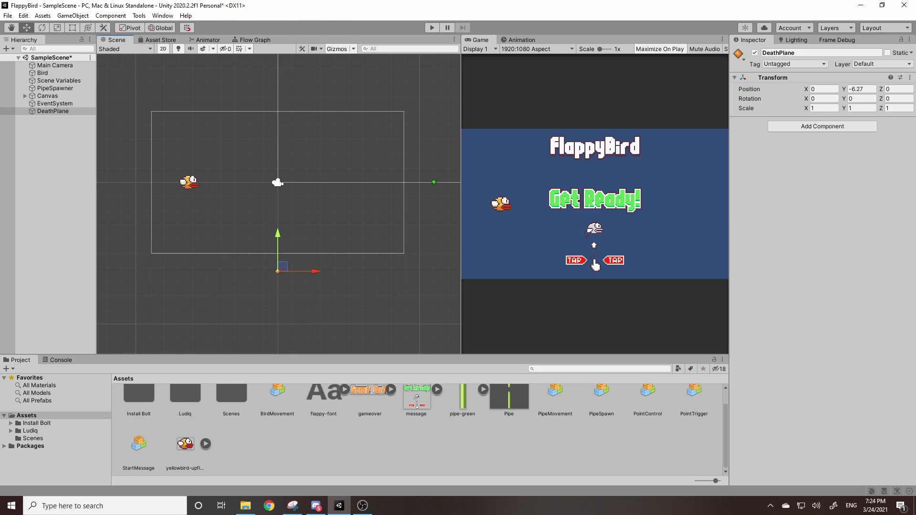
Lower DeathPlane slightly and add a Box Collider 2D to it
{"action": "left_click_drag", "start_coordinate": [277, 248], "coordinate": [278, 268]}
{"action": "left_click", "coordinate": [822, 126]}
{"action": "key", "text": "Down"}
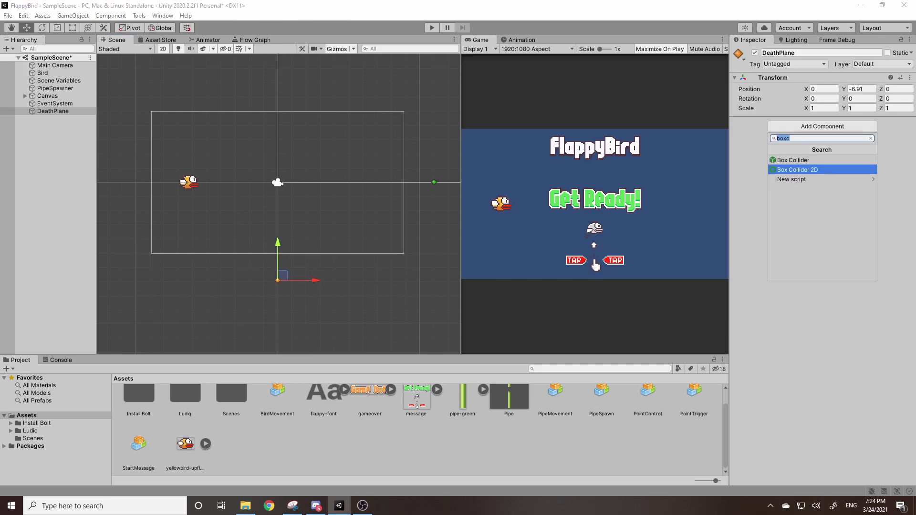
{"action": "key", "text": "Return"}
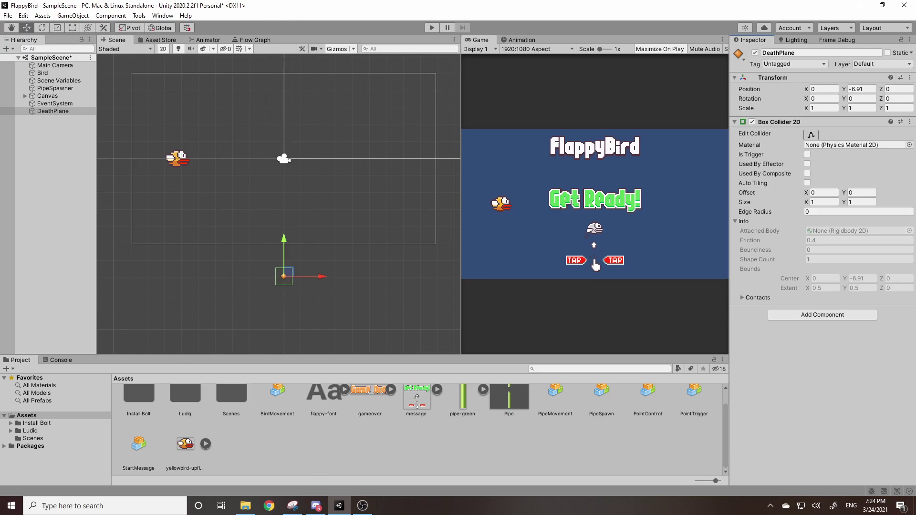
Widen the collider to about 17.29 across the play area, make it a trigger, and tag DeathPlane Pipe
{"action": "left_click", "coordinate": [810, 135]}
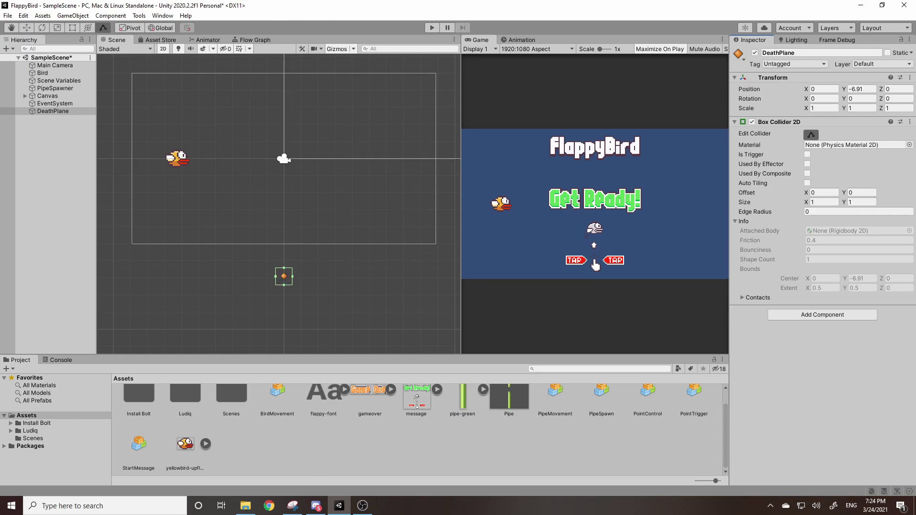
{"action": "left_click_drag", "start_coordinate": [805, 202], "coordinate": [842, 202]}
{"action": "left_click_drag", "start_coordinate": [406, 276], "coordinate": [432, 276]}
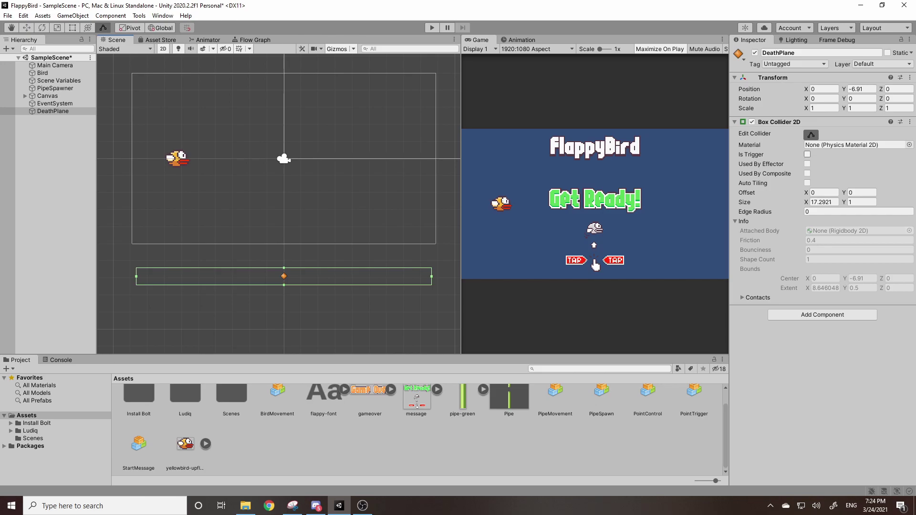
{"action": "left_click", "coordinate": [807, 154]}
{"action": "left_click", "coordinate": [794, 64]}
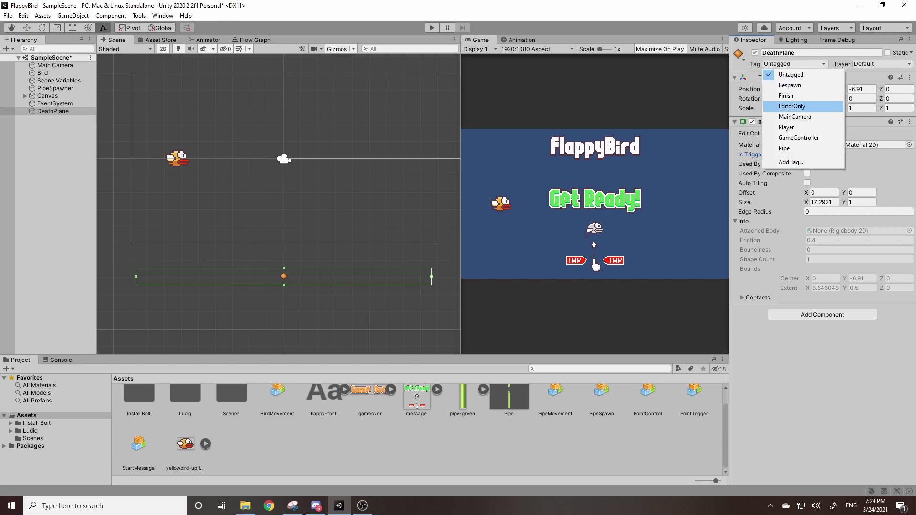
{"action": "left_click", "coordinate": [784, 148]}
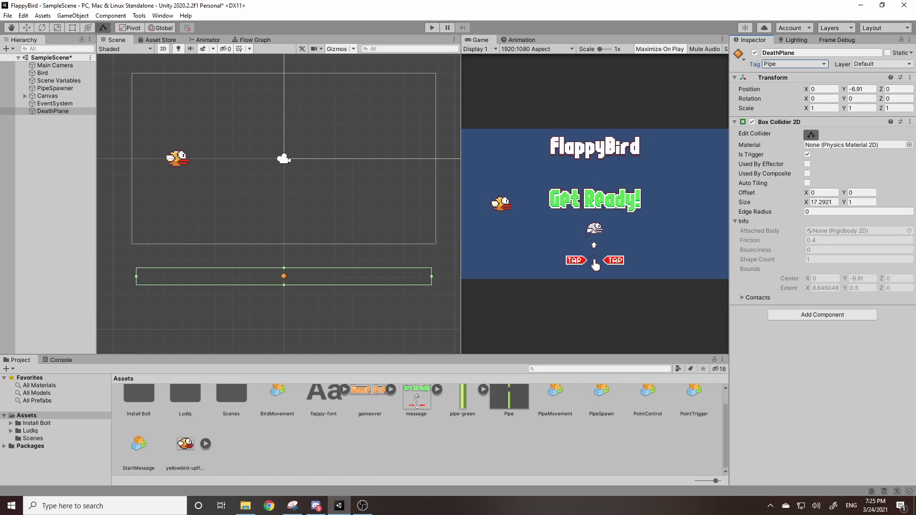
{"action": "key", "text": "w"}
{"action": "left_click_drag", "start_coordinate": [461, 191], "coordinate": [444, 190]}
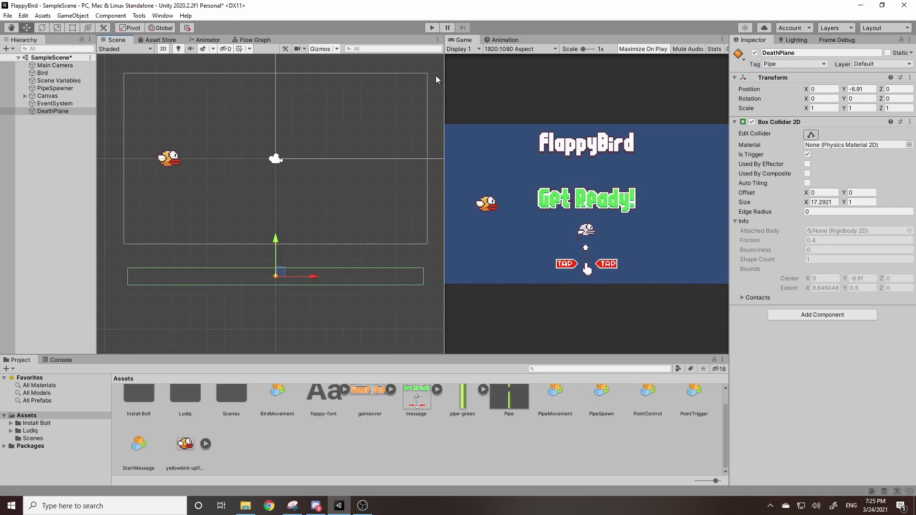
{"action": "key", "text": "ctrl+p"}
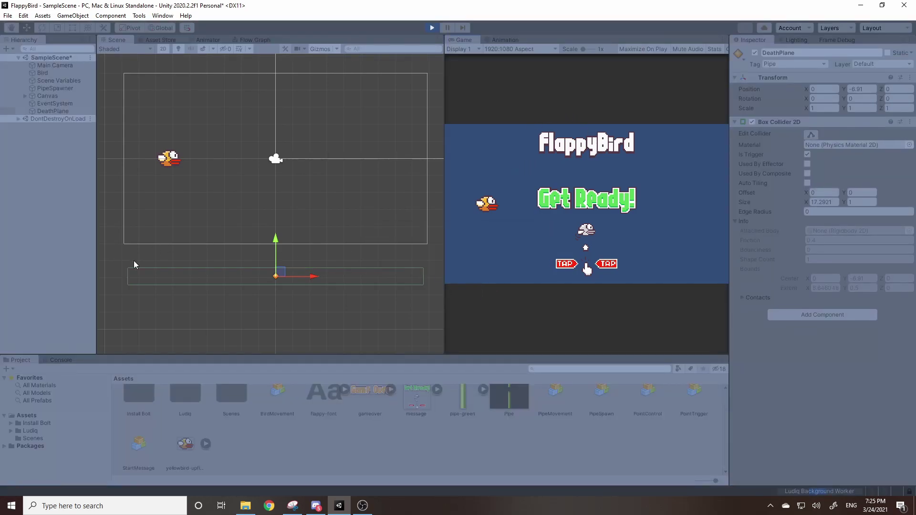
{"action": "left_click", "coordinate": [612, 173]}
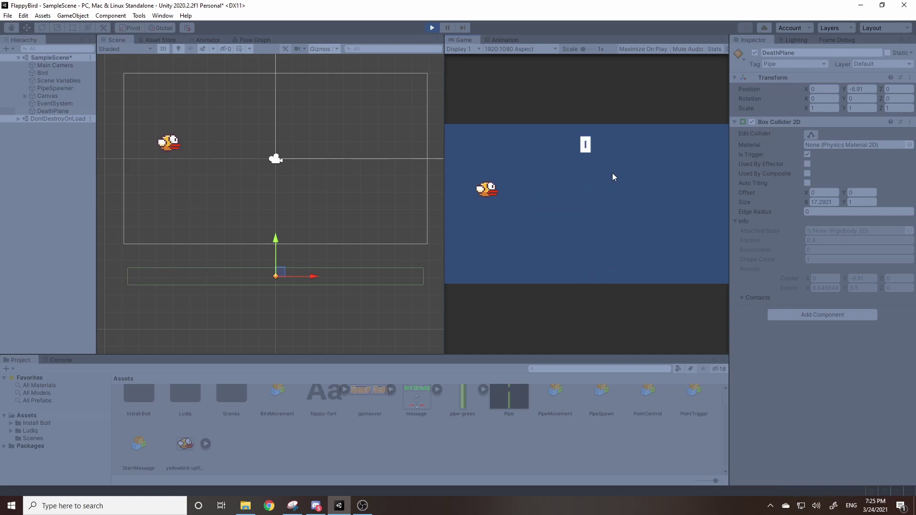
{"action": "key", "text": "ctrl+p"}
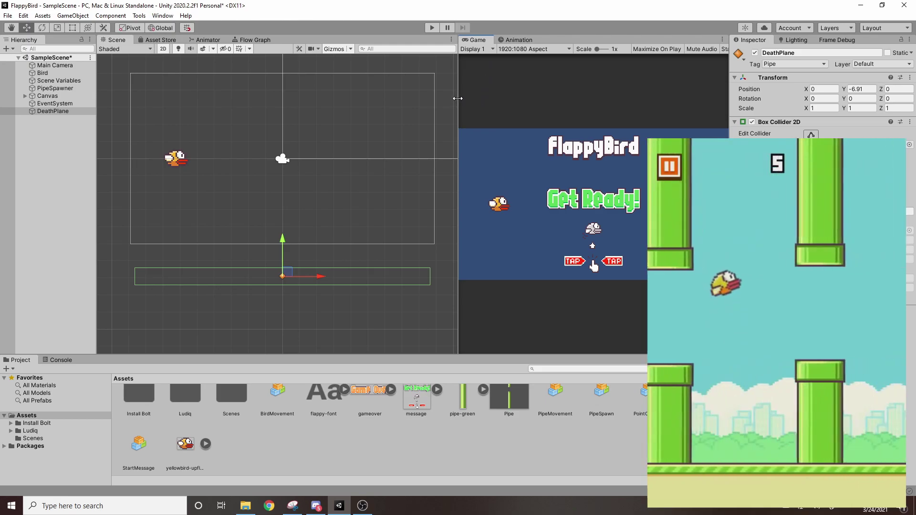
Select the Bird, open its BirdMovement flow graph, and navigate to the Update and input nodes
{"action": "left_click", "coordinate": [60, 75]}
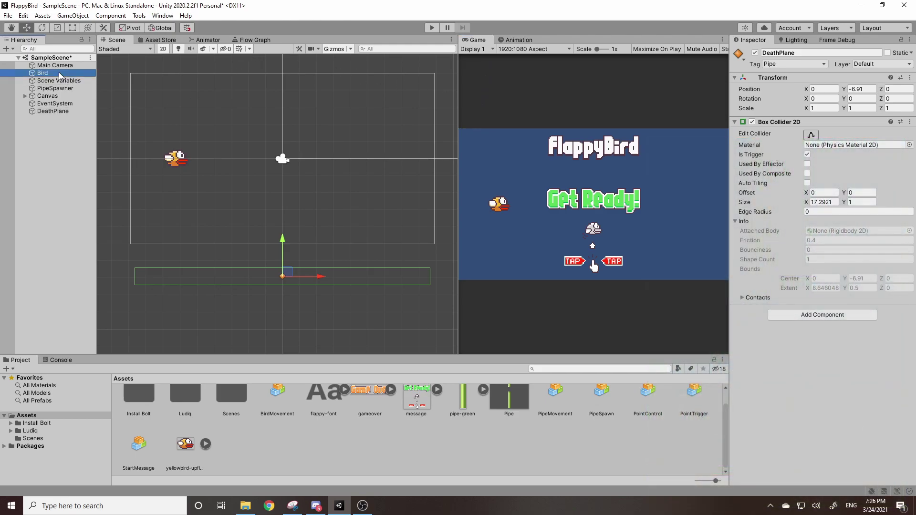
{"action": "left_click", "coordinate": [256, 37]}
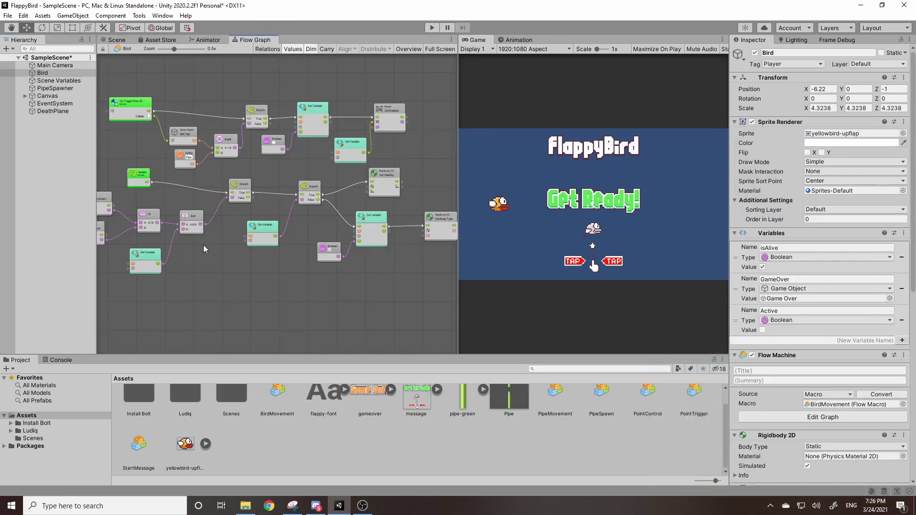
{"action": "scroll", "coordinate": [322, 186], "scroll_direction": "up", "scroll_amount": 5}
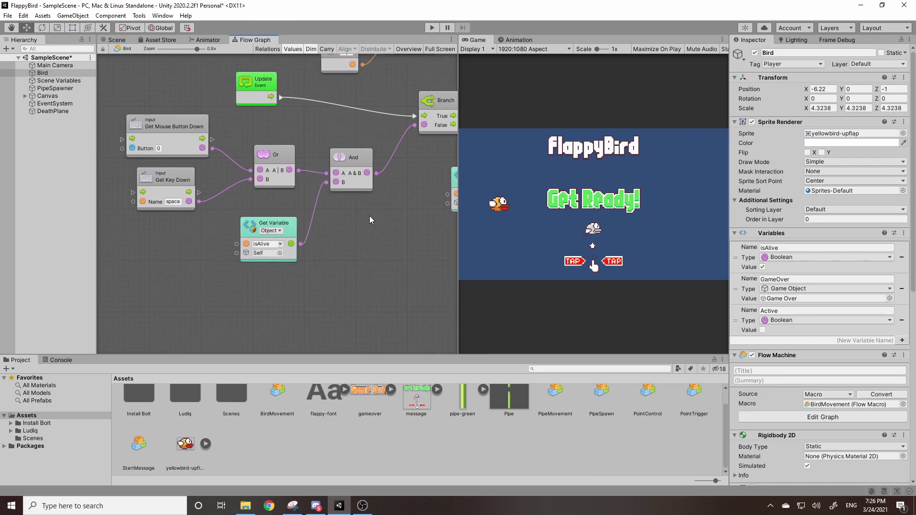
{"action": "left_click_drag", "start_coordinate": [461, 168], "coordinate": [542, 172]}
{"action": "scroll", "coordinate": [408, 194], "scroll_direction": "down", "scroll_amount": 3}
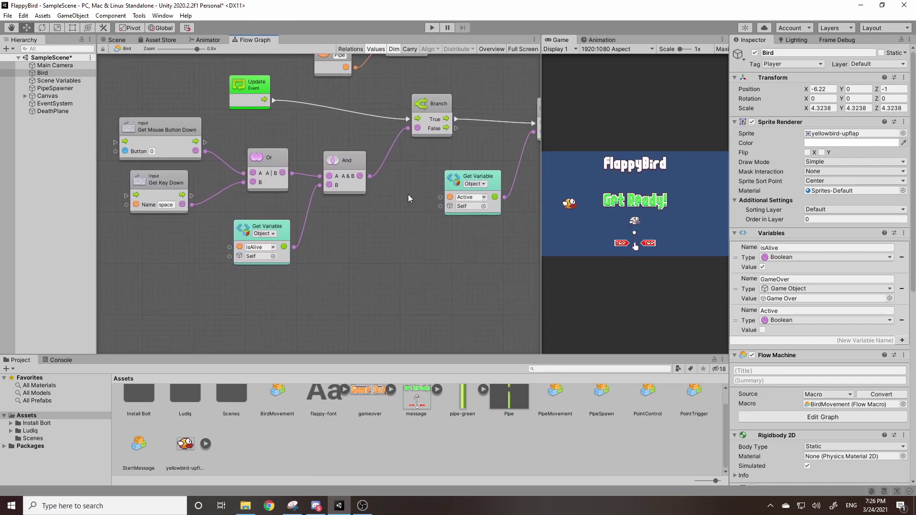
{"action": "scroll", "coordinate": [405, 195], "scroll_direction": "down", "scroll_amount": 2}
{"action": "scroll", "coordinate": [377, 205], "scroll_direction": "up", "scroll_amount": 3}
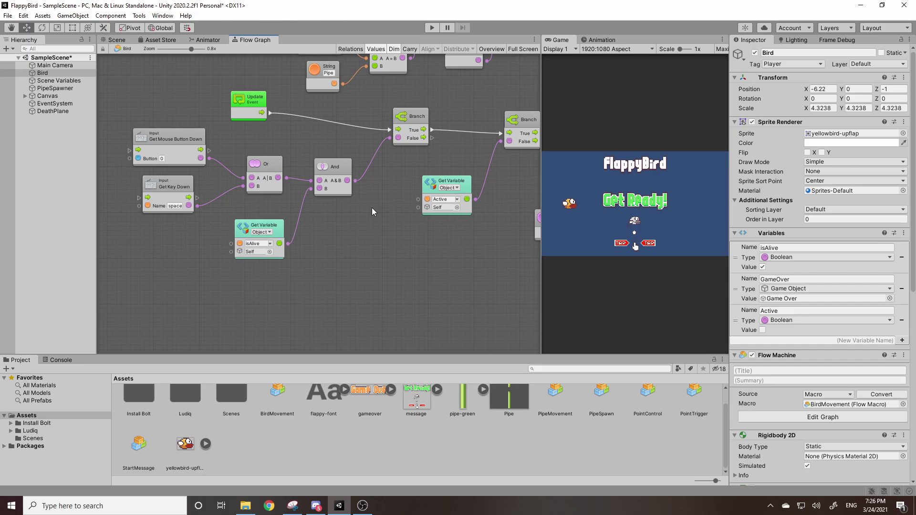
{"action": "scroll", "coordinate": [371, 209], "scroll_direction": "down", "scroll_amount": 3}
{"action": "scroll", "coordinate": [282, 210], "scroll_direction": "left", "scroll_amount": 3}
{"action": "scroll", "coordinate": [288, 221], "scroll_direction": "up", "scroll_amount": 5}
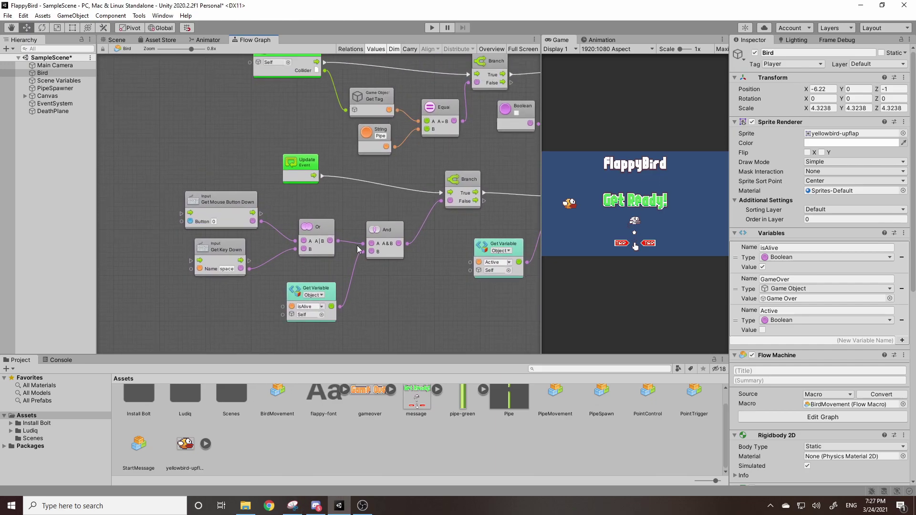
{"action": "scroll", "coordinate": [363, 233], "scroll_direction": "down", "scroll_amount": 5}
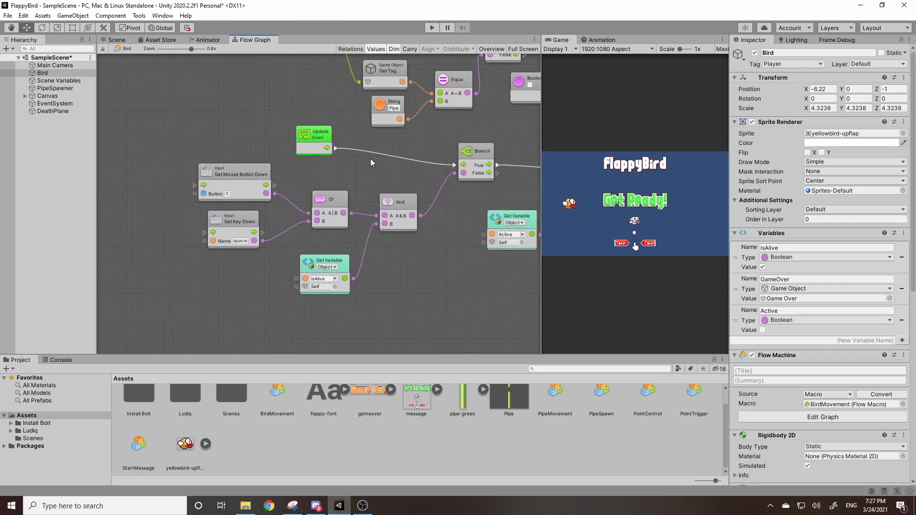
Add an Update event node to the Bird's graph in empty space
{"action": "right_click", "coordinate": [285, 241]}
{"action": "type", "text": "update"}
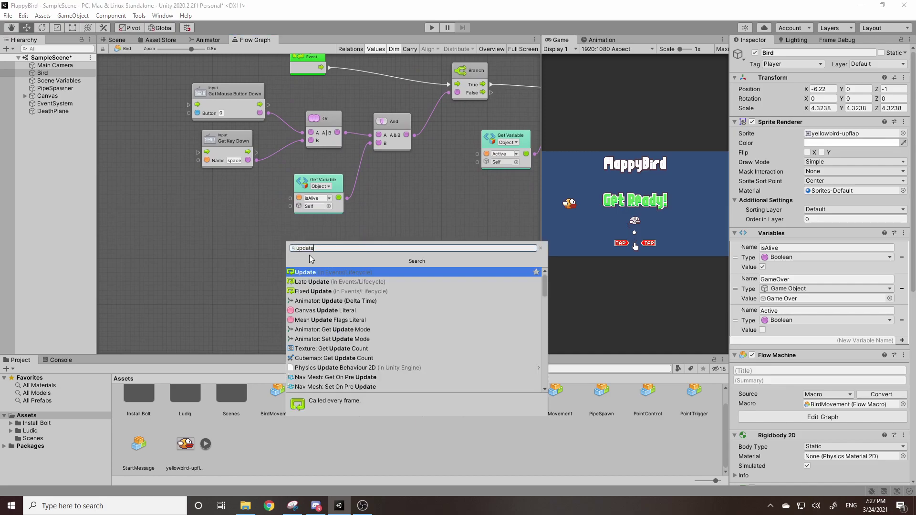
{"action": "left_click", "coordinate": [314, 278]}
{"action": "left_click_drag", "start_coordinate": [325, 258], "coordinate": [305, 246]}
{"action": "scroll", "coordinate": [234, 204], "scroll_direction": "up", "scroll_amount": 2, "text": "ctrl"}
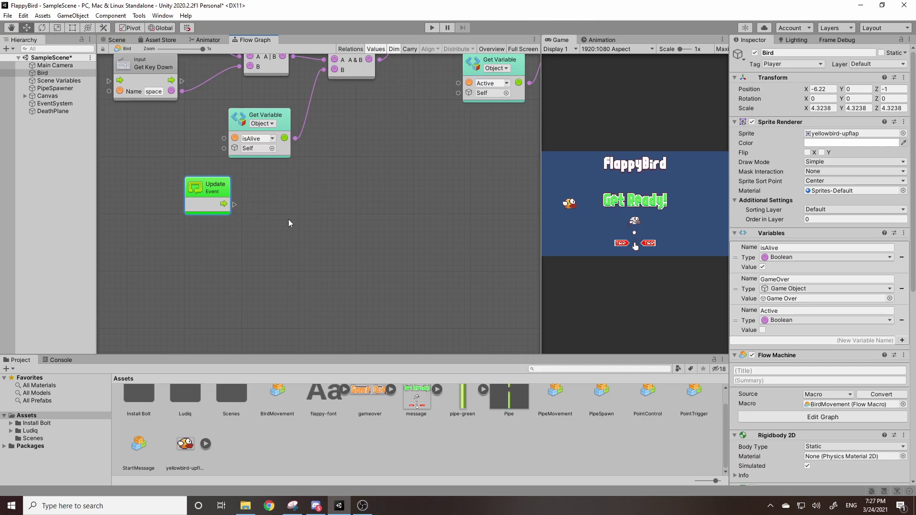
Connect a Transform Set Rotation node after the Update event
{"action": "left_click_drag", "start_coordinate": [236, 205], "coordinate": [344, 199]}
{"action": "key", "text": "Escape"}
{"action": "type", "text": "set rotation"}
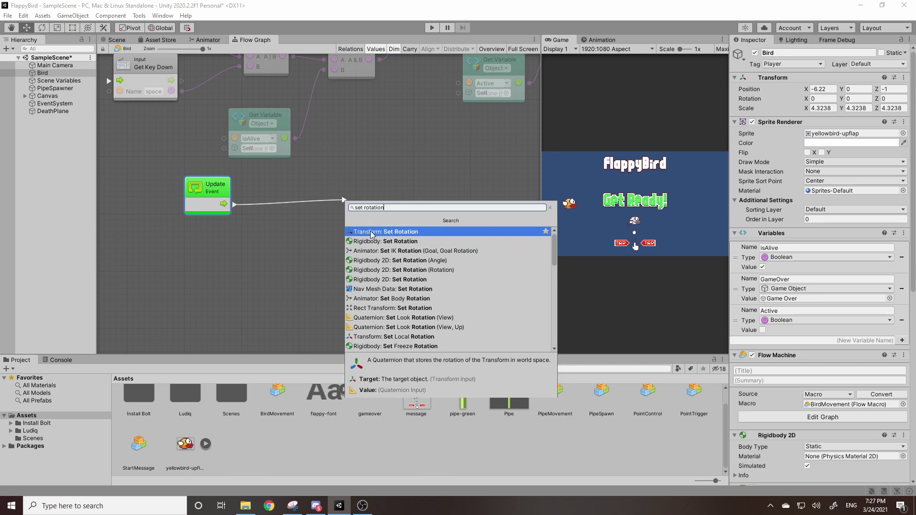
{"action": "left_click", "coordinate": [394, 232]}
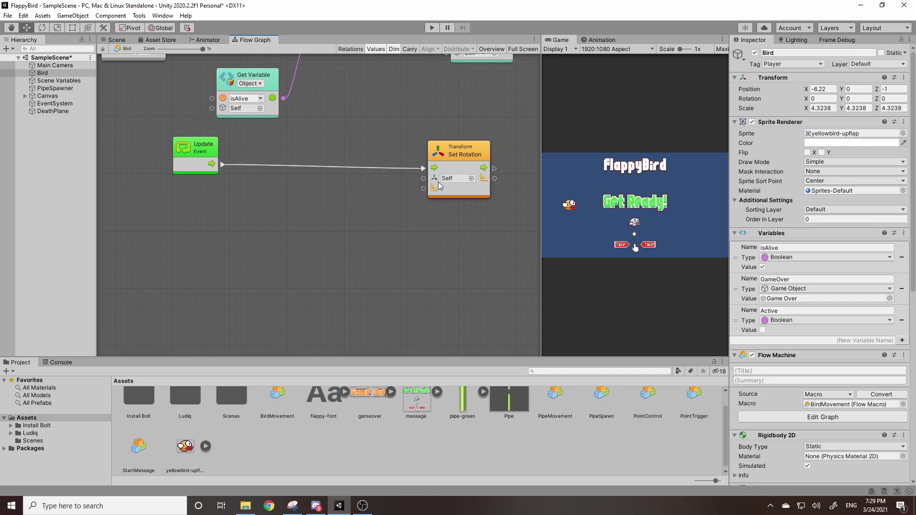
{"action": "left_click_drag", "start_coordinate": [456, 156], "coordinate": [467, 147]}
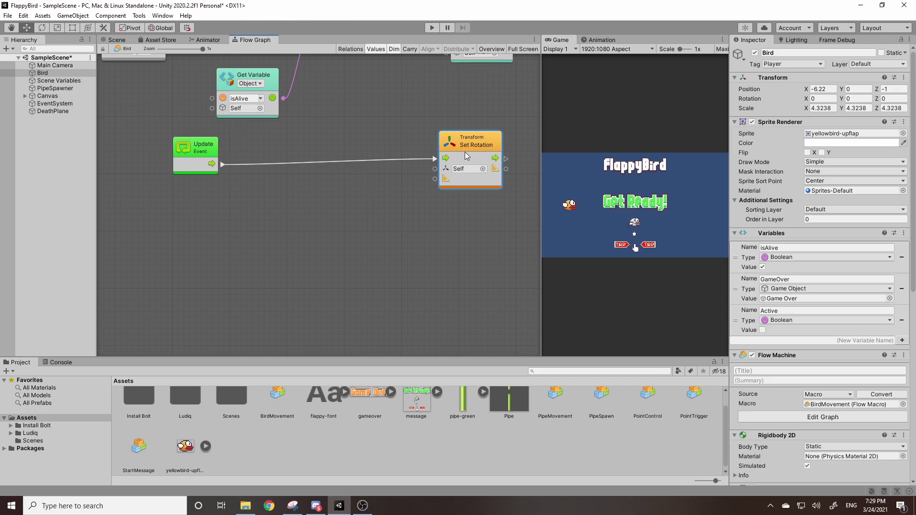
{"action": "left_click_drag", "start_coordinate": [435, 179], "coordinate": [410, 229]}
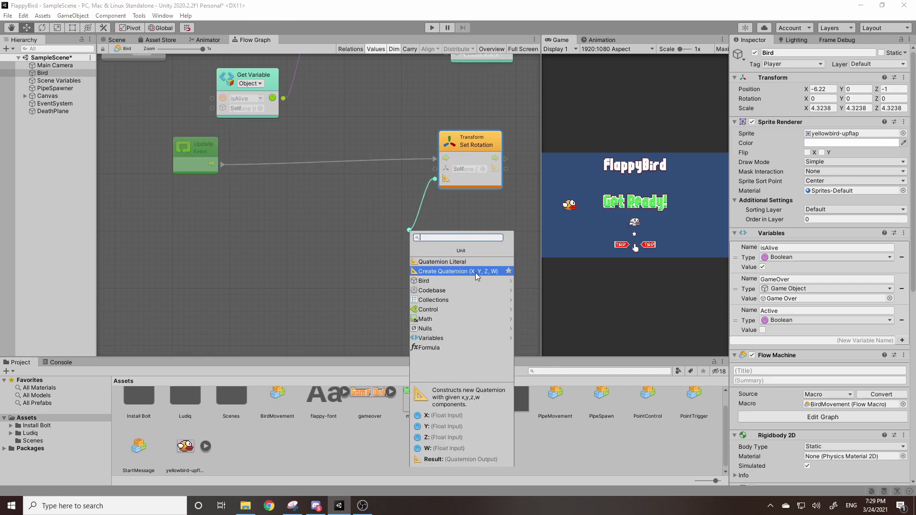
Add a Quaternion Create node feeding Set Rotation's rotation input and position it
{"action": "left_click", "coordinate": [413, 272]}
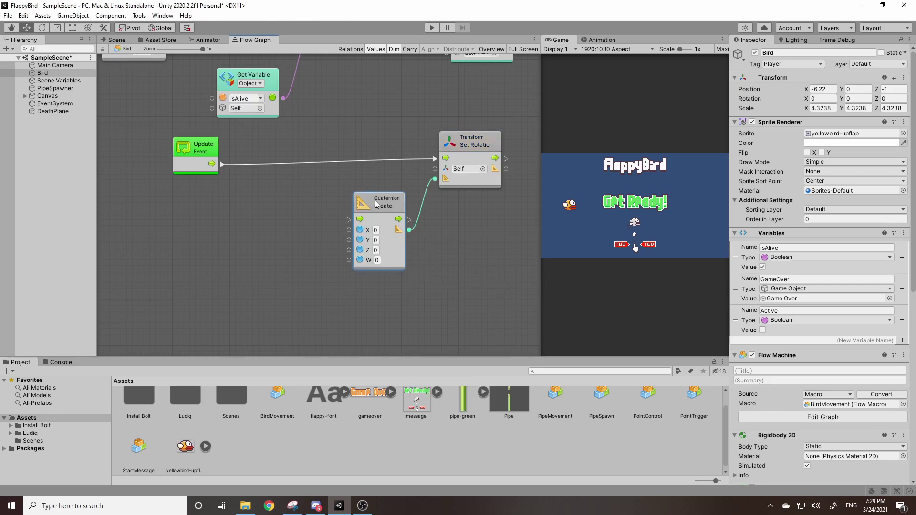
{"action": "left_click_drag", "start_coordinate": [380, 204], "coordinate": [380, 189]}
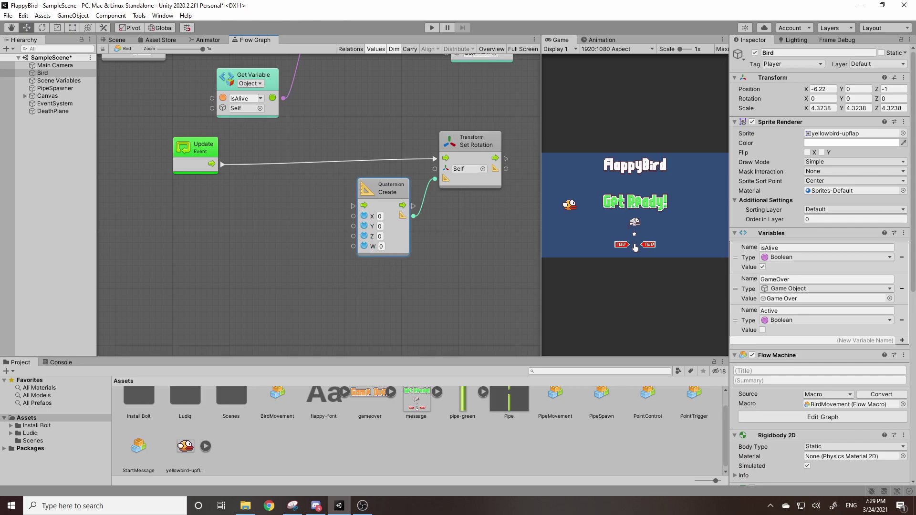
{"action": "left_click_drag", "start_coordinate": [385, 205], "coordinate": [393, 207]}
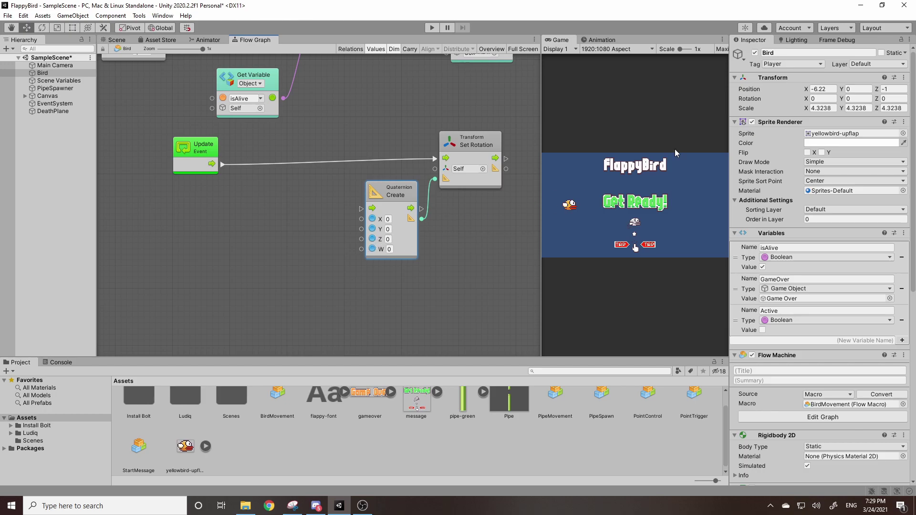
Preview the bird's tilt by scrubbing its Z rotation, then set Z back to 0
{"action": "left_click_drag", "start_coordinate": [879, 100], "coordinate": [306, 167]}
{"action": "left_click_drag", "start_coordinate": [877, 98], "coordinate": [811, 100]}
{"action": "left_click_drag", "start_coordinate": [334, 154], "coordinate": [362, 162]}
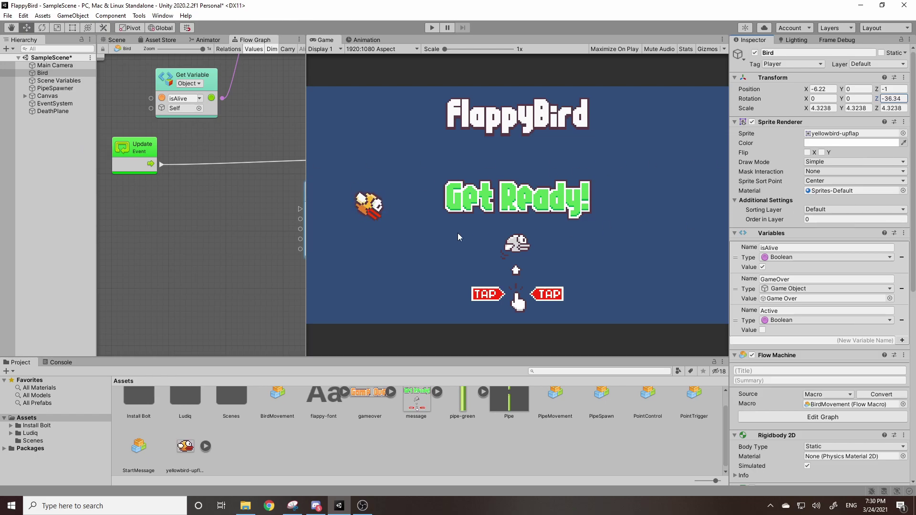
{"action": "left_click", "coordinate": [893, 98]}
{"action": "type", "text": "0"}
{"action": "key", "text": "Return"}
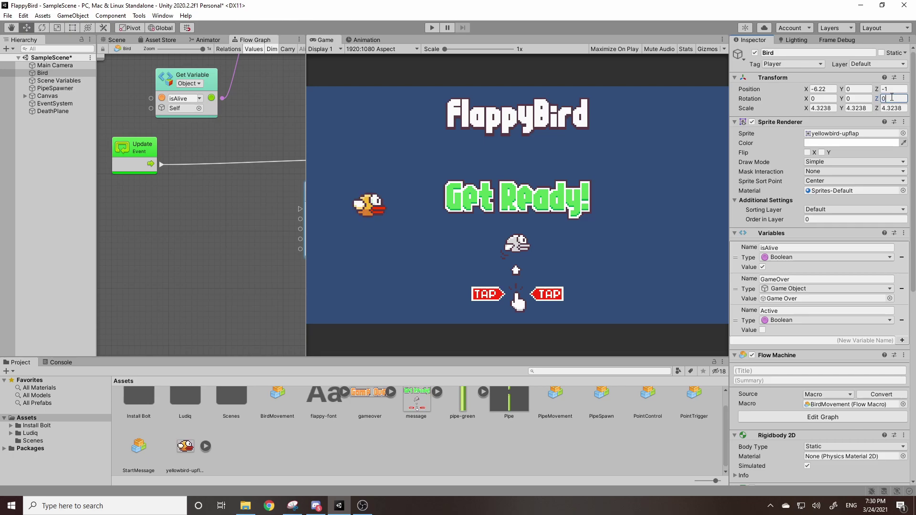
{"action": "left_click_drag", "start_coordinate": [306, 150], "coordinate": [598, 143]}
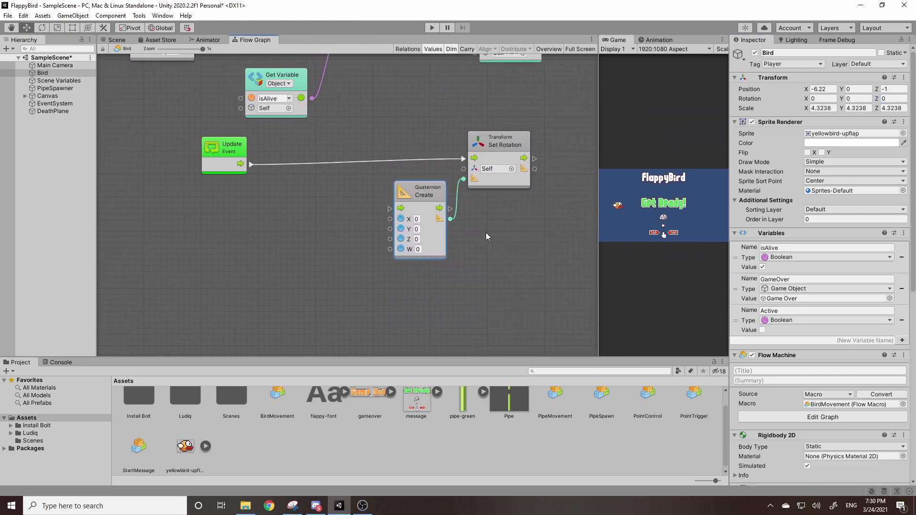
{"action": "middle_click_drag", "start_coordinate": [508, 238], "coordinate": [547, 200]}
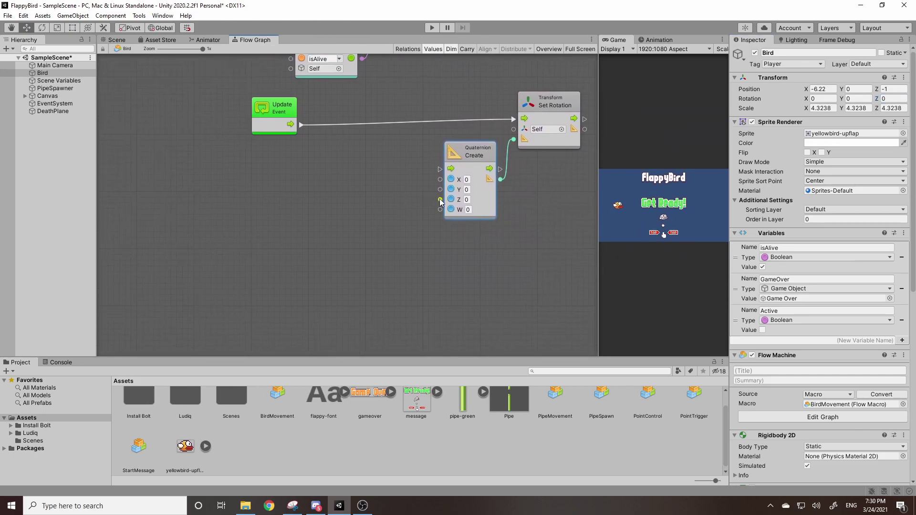
Add a Math Divide node wired into Quaternion Create's Z input and tidy its position
{"action": "left_click_drag", "start_coordinate": [440, 198], "coordinate": [397, 219]}
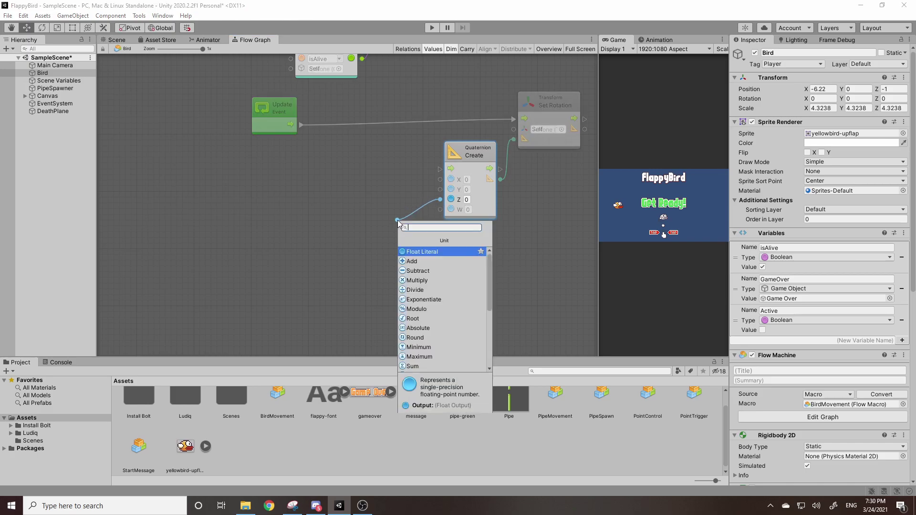
{"action": "left_click", "coordinate": [422, 289]}
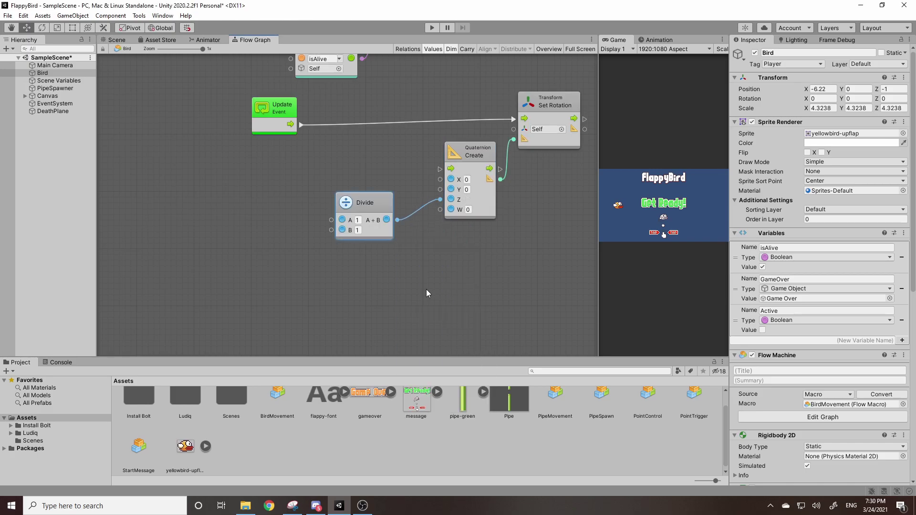
{"action": "left_click_drag", "start_coordinate": [377, 205], "coordinate": [381, 204]}
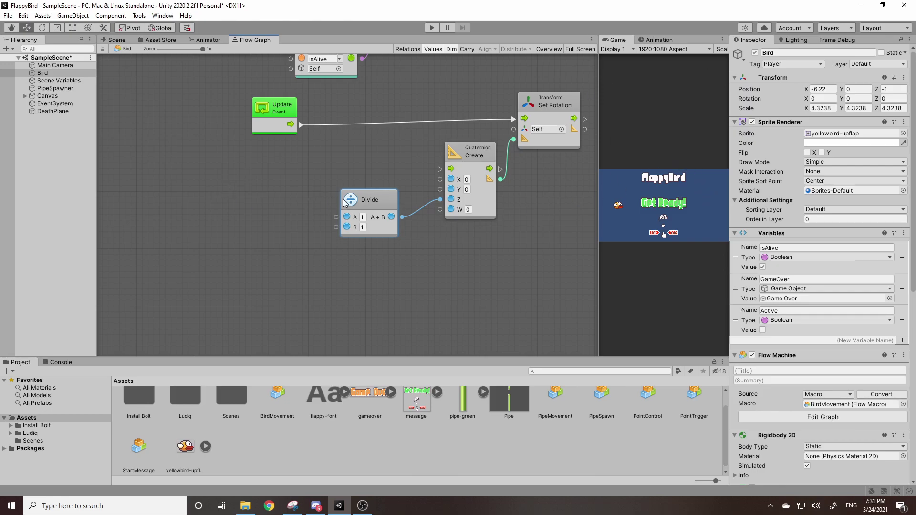
Add a Rigidbody 2D Get Velocity node and place it left of the Divide node
{"action": "right_click", "coordinate": [194, 209]}
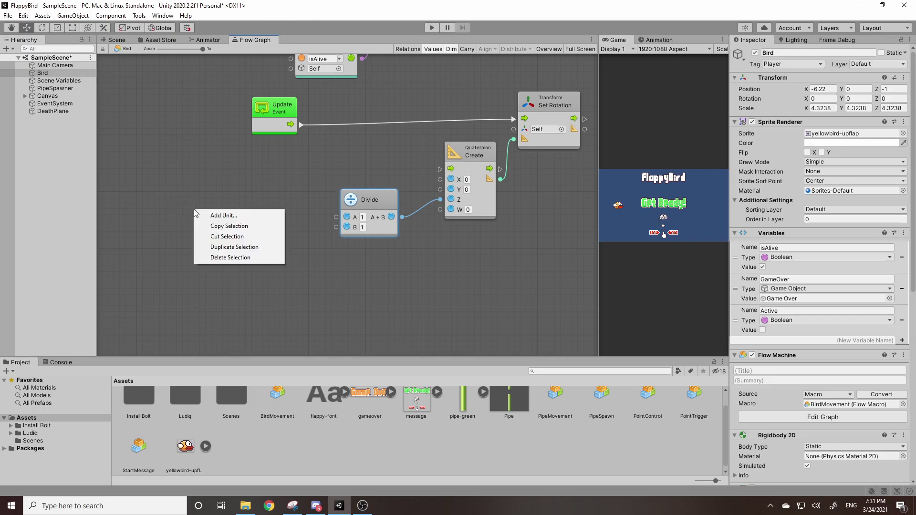
{"action": "left_click", "coordinate": [210, 213]}
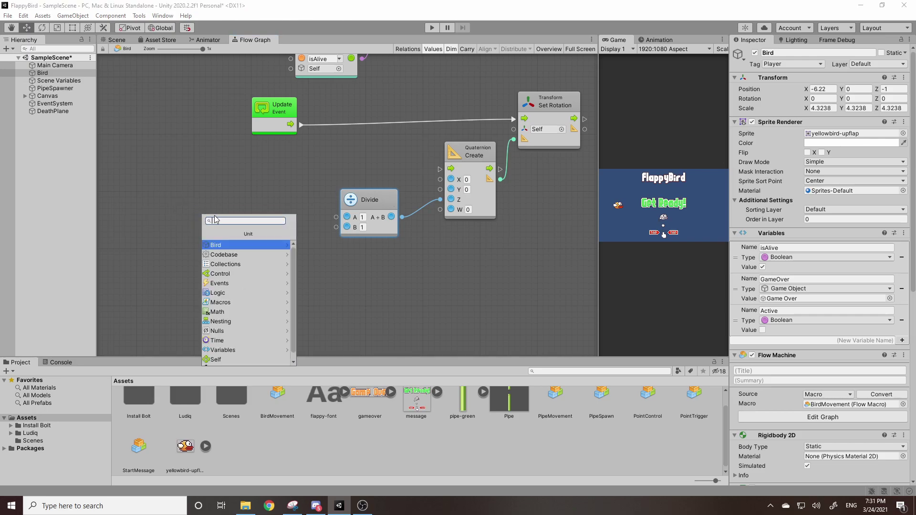
{"action": "type", "text": "get velocity"}
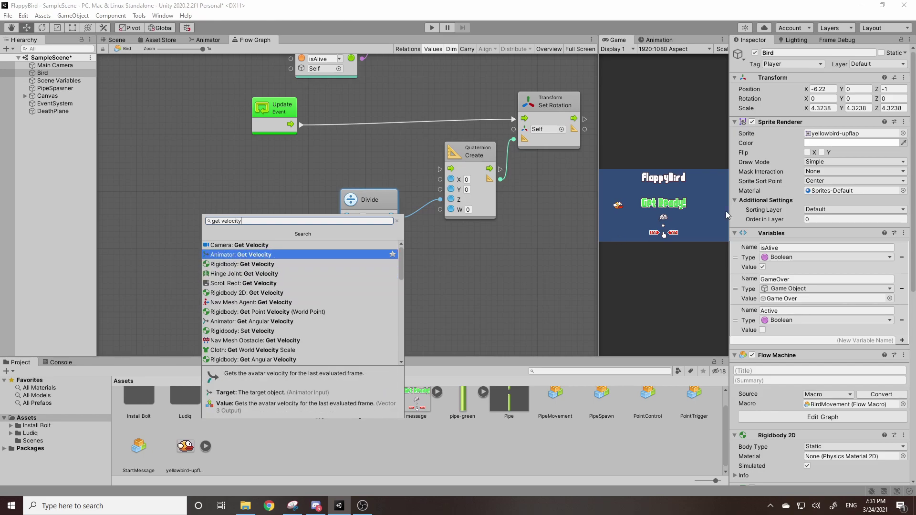
{"action": "scroll", "coordinate": [807, 279], "scroll_direction": "down", "scroll_amount": 6}
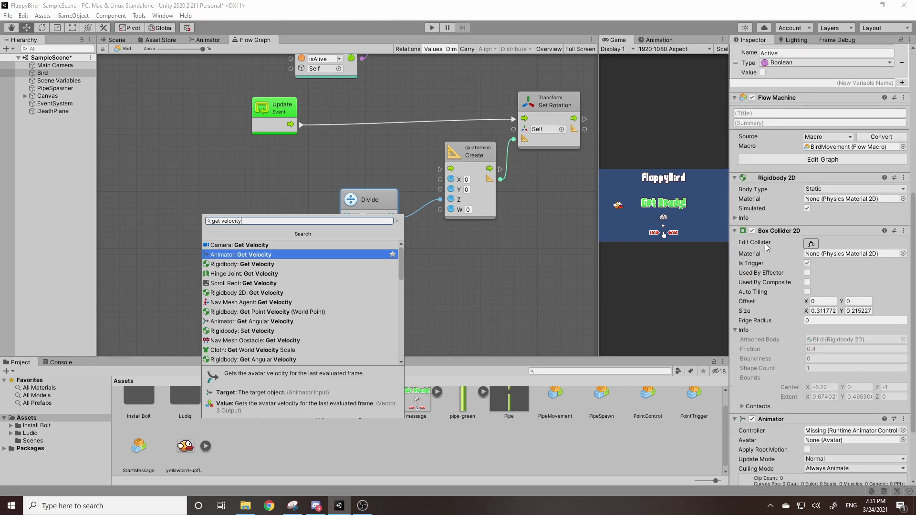
{"action": "left_click", "coordinate": [239, 293]}
{"action": "left_click_drag", "start_coordinate": [232, 224], "coordinate": [189, 213]}
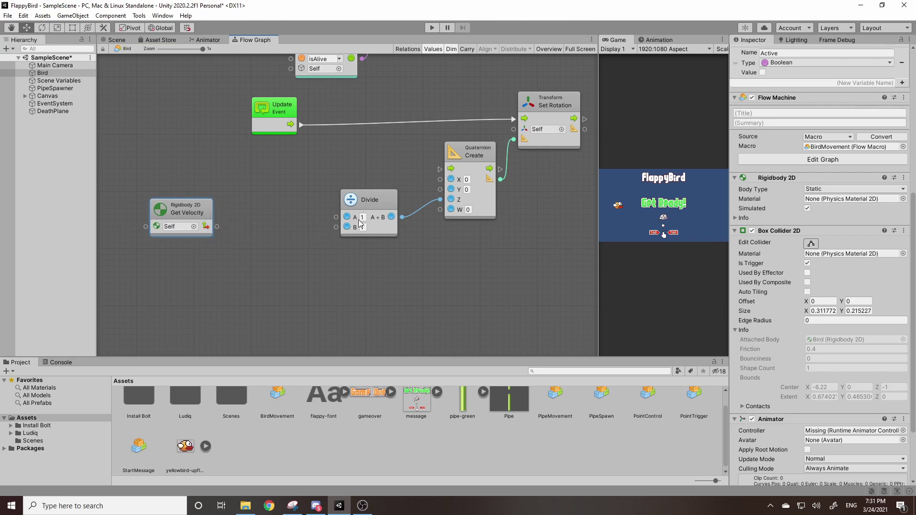
{"action": "type", "text": "1"}
Route Get Velocity through a Vector 2 Get Y node into Divide's A input
{"action": "left_click_drag", "start_coordinate": [217, 226], "coordinate": [251, 211]}
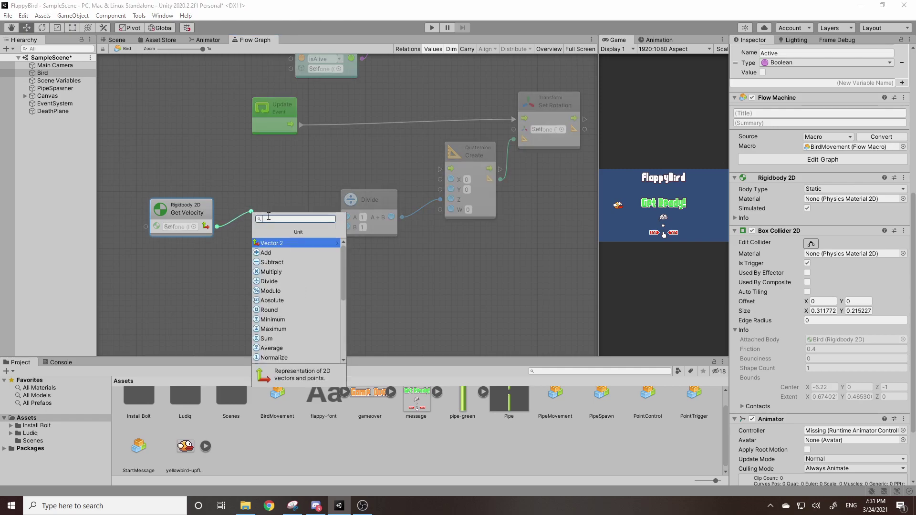
{"action": "left_click", "coordinate": [286, 243]}
{"action": "scroll", "coordinate": [282, 310], "scroll_direction": "down", "scroll_amount": 1}
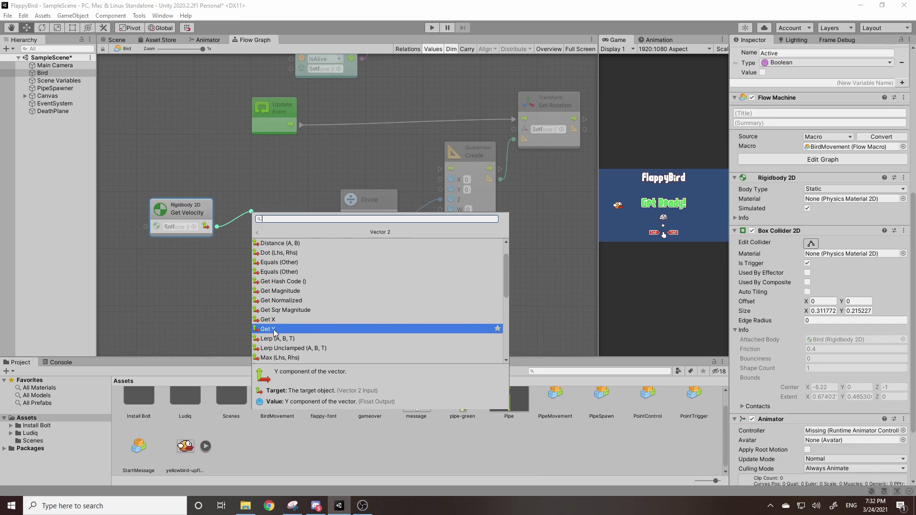
{"action": "left_click", "coordinate": [280, 331]}
{"action": "left_click_drag", "start_coordinate": [276, 209], "coordinate": [364, 223]}
Set Divide's B to 10 and the Quaternion's W to 5
{"action": "left_click", "coordinate": [357, 233]}
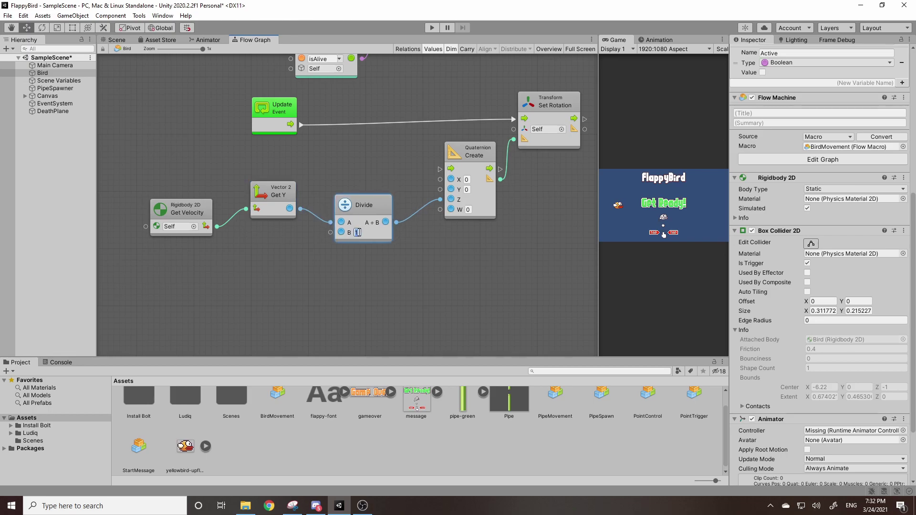
{"action": "type", "text": "0"}
{"action": "left_click_drag", "start_coordinate": [475, 193], "coordinate": [480, 196]}
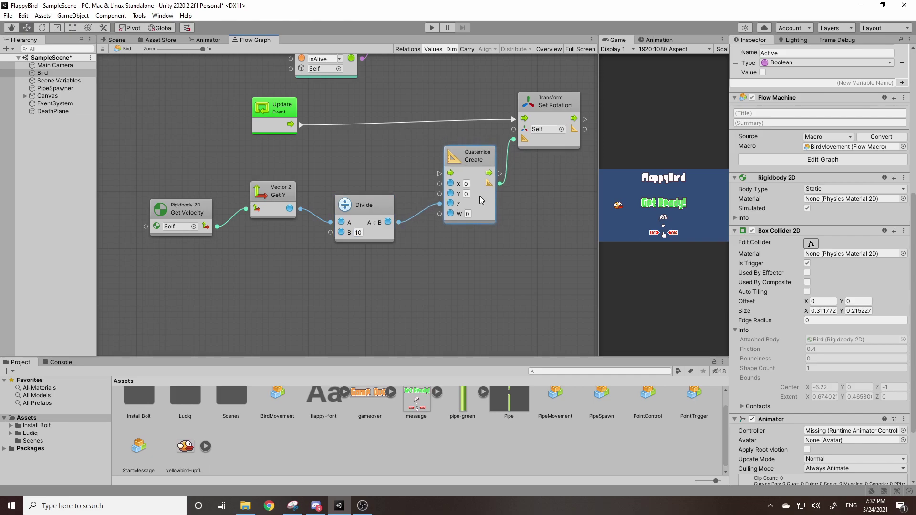
{"action": "left_click", "coordinate": [466, 213]}
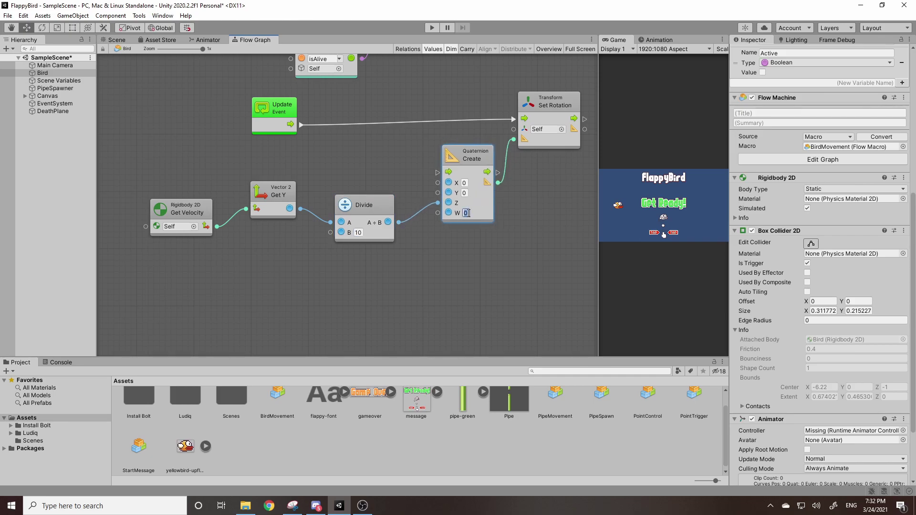
{"action": "left_click", "coordinate": [559, 210]}
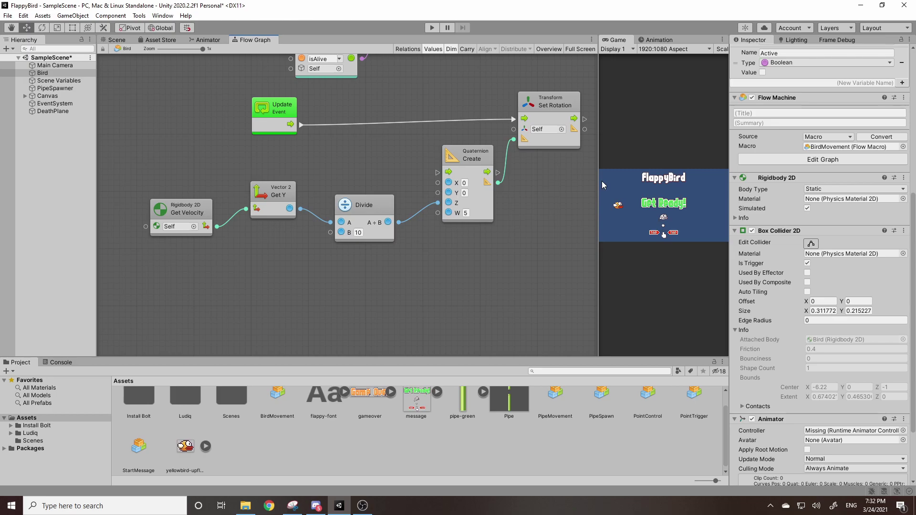
{"action": "left_click_drag", "start_coordinate": [599, 181], "coordinate": [366, 182]}
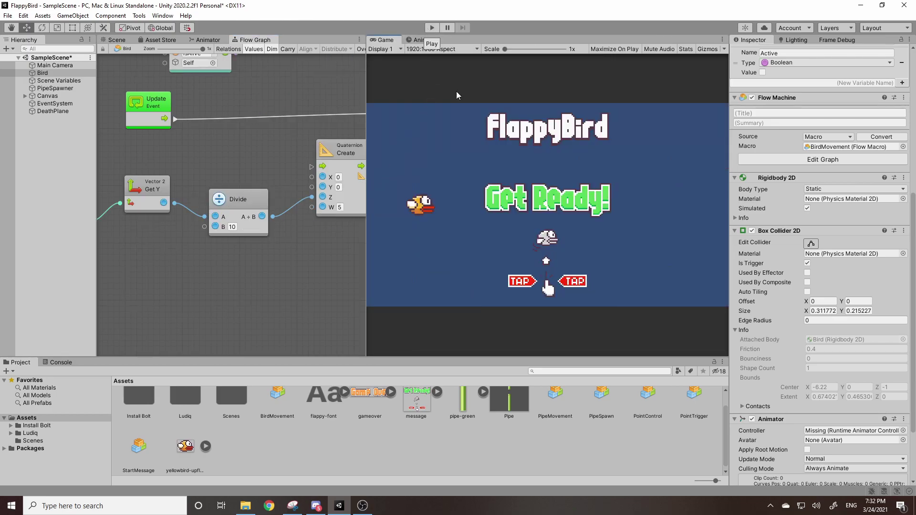
{"action": "left_click", "coordinate": [433, 27]}
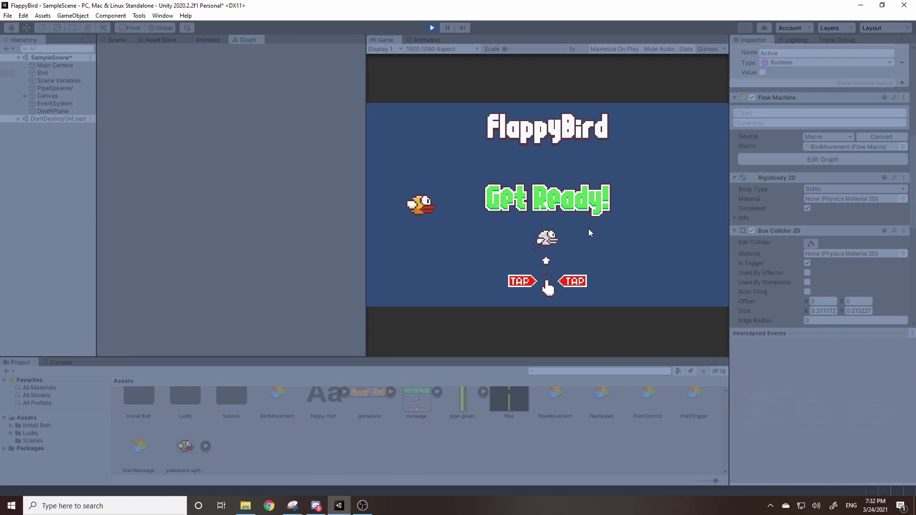
{"action": "left_click", "coordinate": [595, 222]}
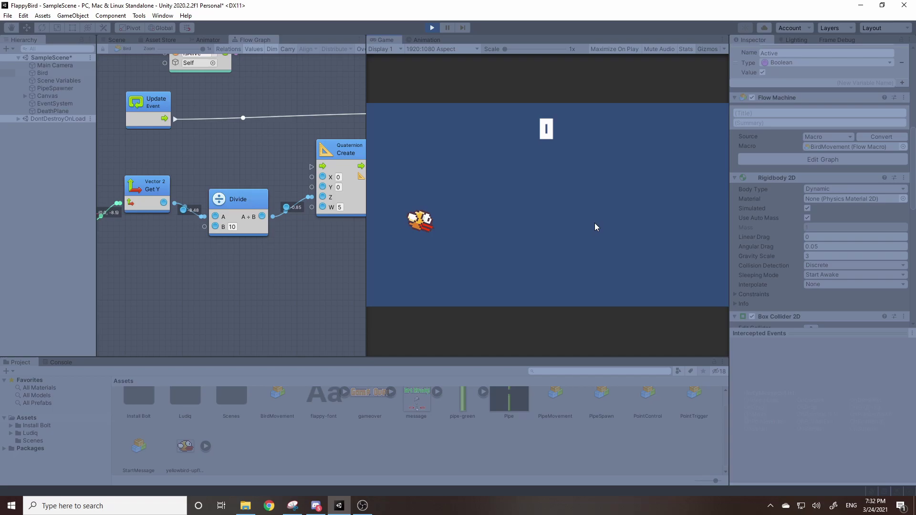
{"action": "left_click", "coordinate": [595, 222]}
{"action": "left_click", "coordinate": [595, 222]}
{"action": "left_click", "coordinate": [594, 222]}
{"action": "left_click", "coordinate": [594, 222]}
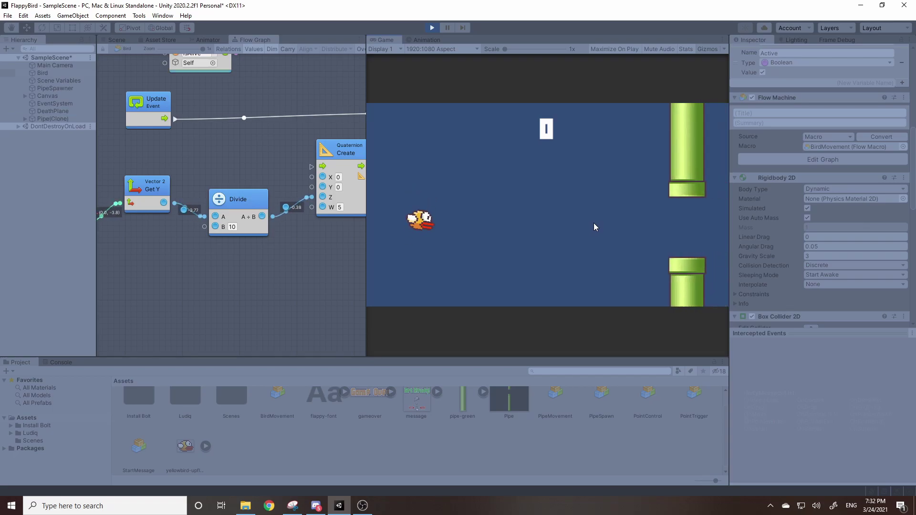
{"action": "left_click", "coordinate": [594, 222]}
{"action": "left_click", "coordinate": [593, 222]}
{"action": "left_click", "coordinate": [593, 223]}
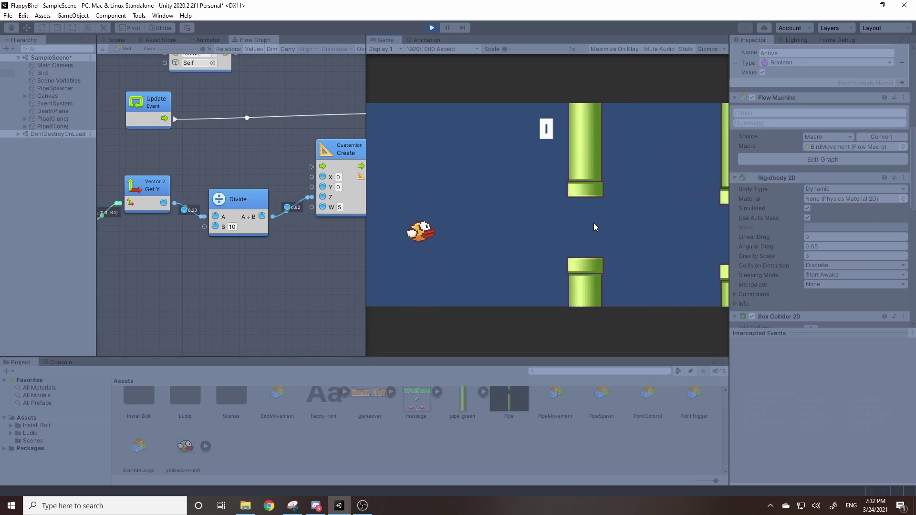
{"action": "left_click", "coordinate": [594, 222]}
{"action": "left_click", "coordinate": [594, 222]}
{"action": "left_click", "coordinate": [594, 222]}
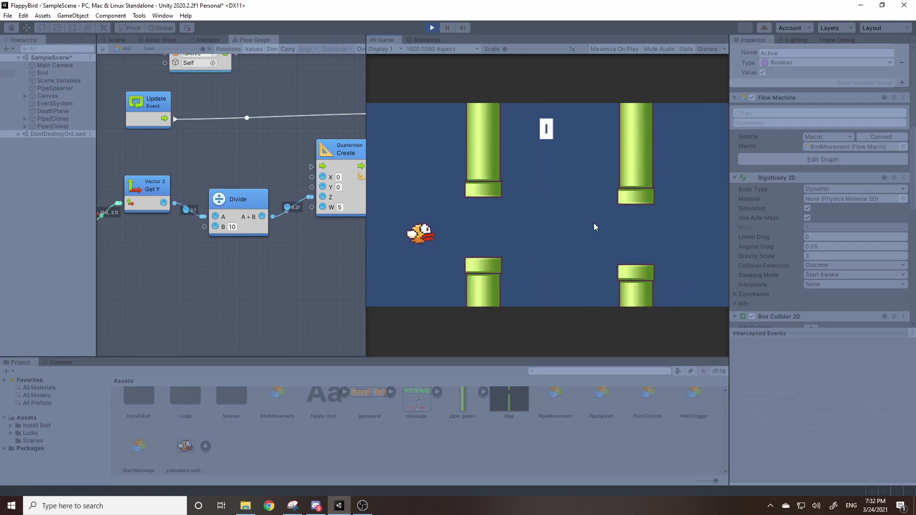
{"action": "left_click", "coordinate": [594, 222]}
{"action": "left_click", "coordinate": [594, 222]}
{"action": "left_click", "coordinate": [593, 223]}
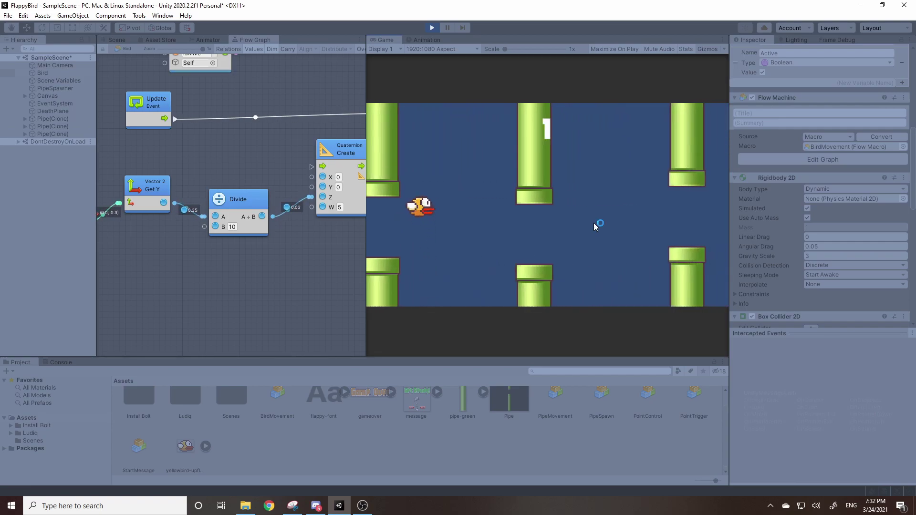
{"action": "left_click", "coordinate": [593, 222]}
{"action": "left_click", "coordinate": [594, 223]}
{"action": "left_click", "coordinate": [593, 222]}
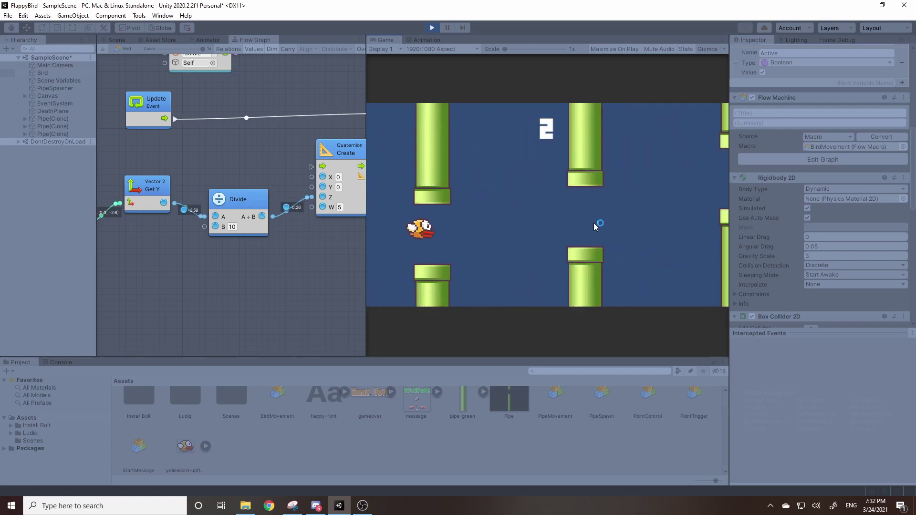
{"action": "left_click", "coordinate": [593, 222]}
{"action": "left_click", "coordinate": [594, 222]}
{"action": "left_click", "coordinate": [593, 223]}
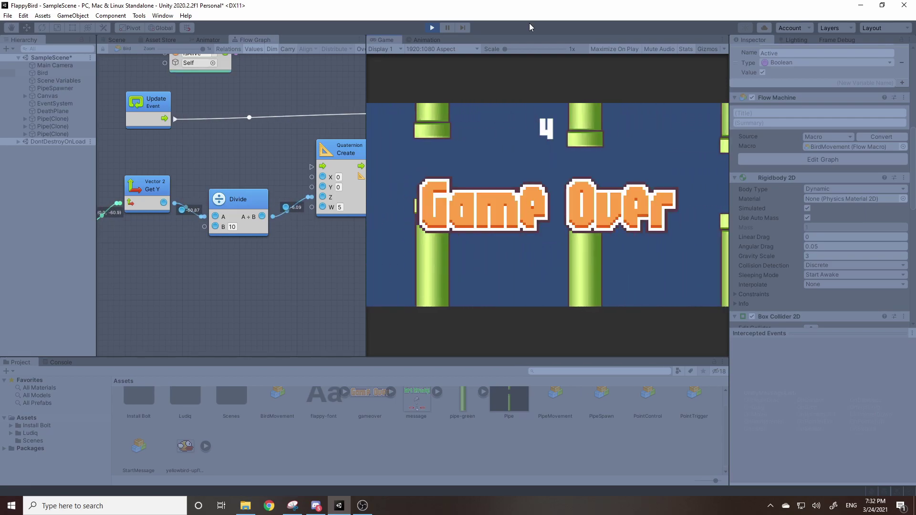
{"action": "left_click", "coordinate": [432, 28]}
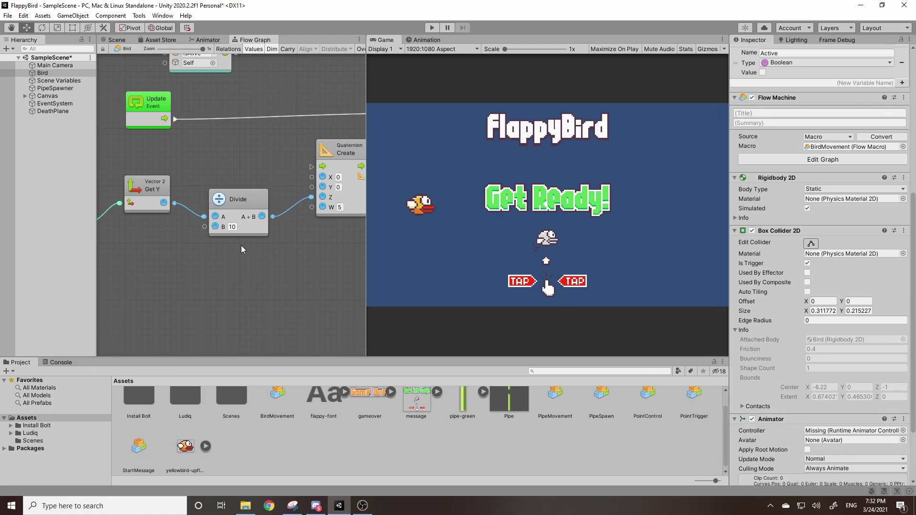
Review the flow graph nodes, then return to the Scene view showing the Bird and DeathPlane
{"action": "scroll", "coordinate": [263, 283], "scroll_direction": "right", "scroll_amount": 3}
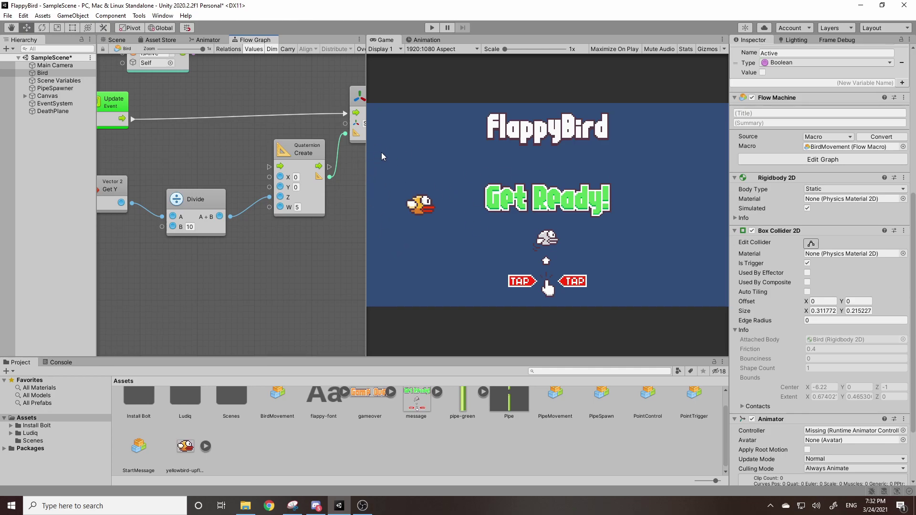
{"action": "middle_click_drag", "start_coordinate": [197, 209], "coordinate": [178, 187]}
{"action": "scroll", "coordinate": [286, 217], "scroll_direction": "up", "scroll_amount": 3}
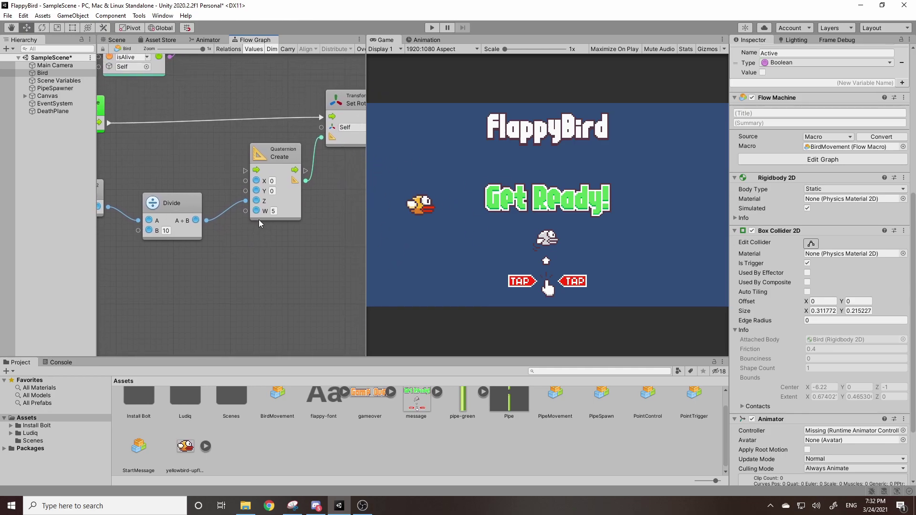
{"action": "scroll", "coordinate": [178, 170], "scroll_direction": "down", "scroll_amount": 3, "text": "ctrl"}
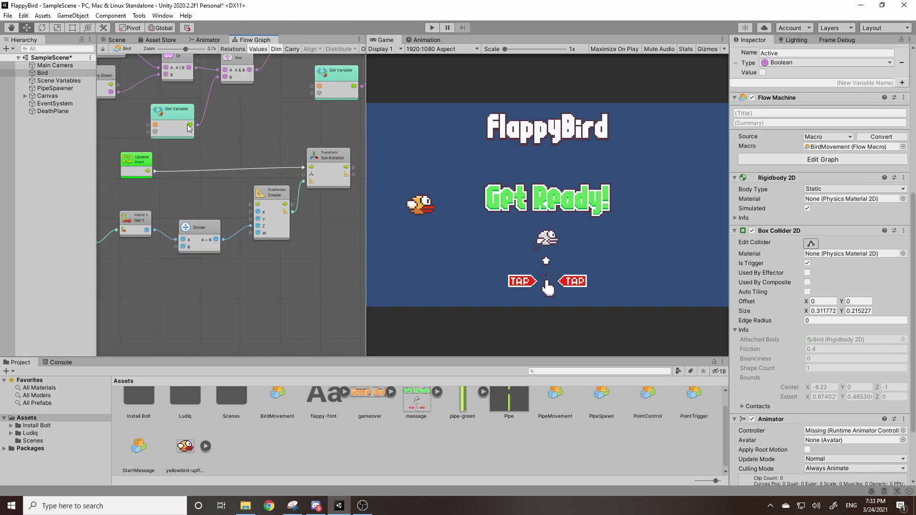
{"action": "left_click", "coordinate": [115, 40]}
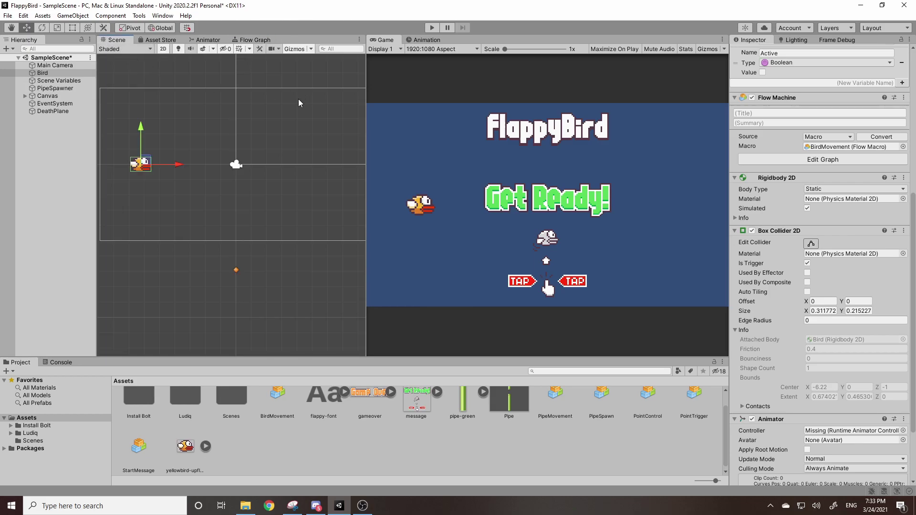
Import yellowbird-downflap and yellowbird-midflap from File Explorer into Assets beside yellowbird-upflap
{"action": "left_click_drag", "start_coordinate": [364, 109], "coordinate": [515, 110]}
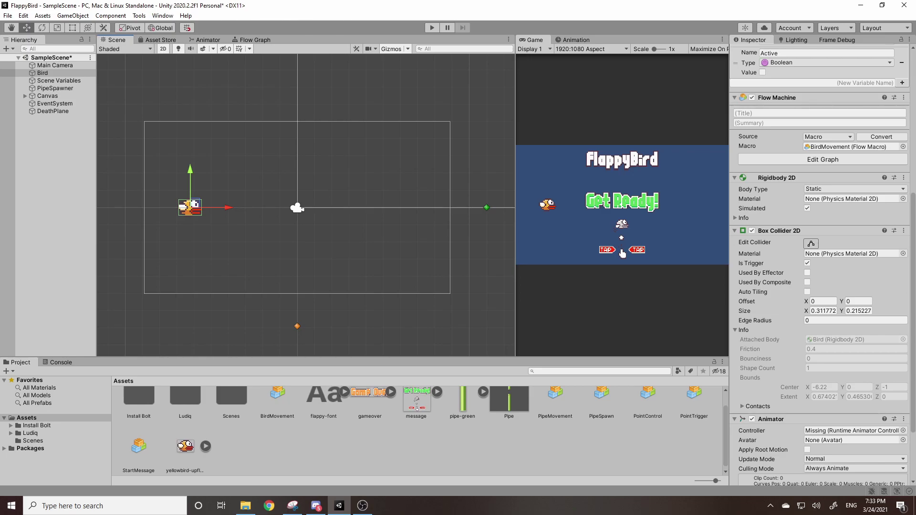
{"action": "key", "text": "super+e"}
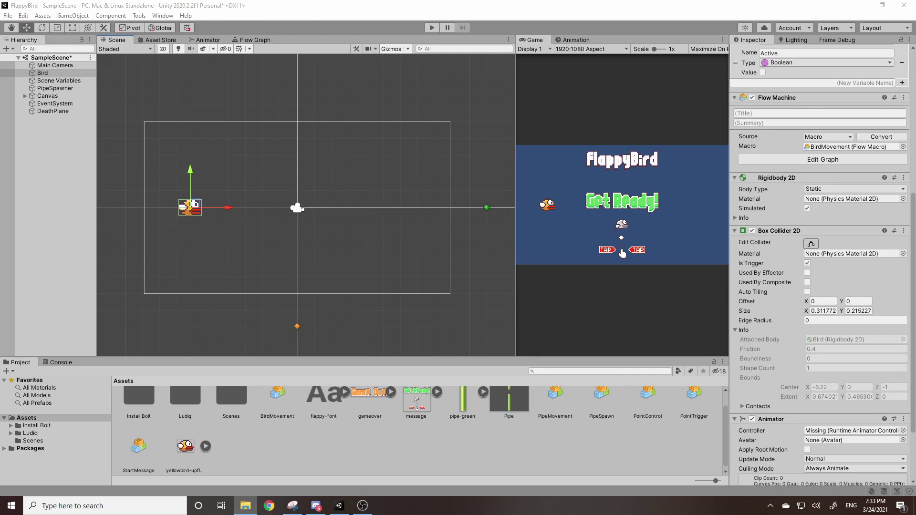
{"action": "left_click", "coordinate": [183, 445]}
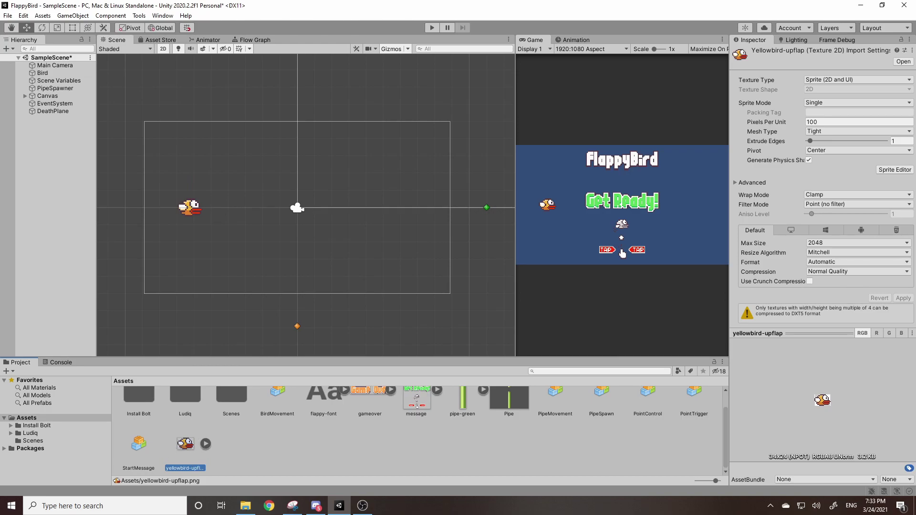
{"action": "left_click", "coordinate": [245, 506]}
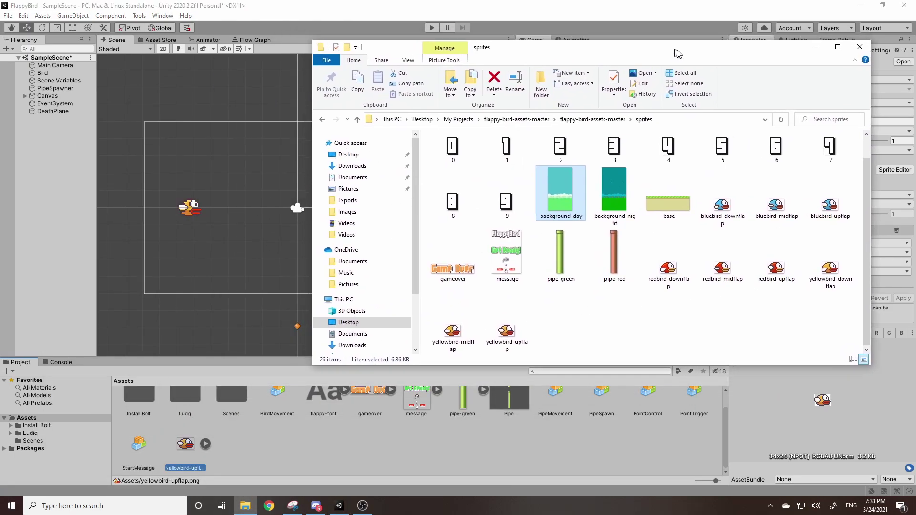
{"action": "left_click", "coordinate": [871, 260]}
{"action": "left_click", "coordinate": [482, 313], "text": "ctrl"}
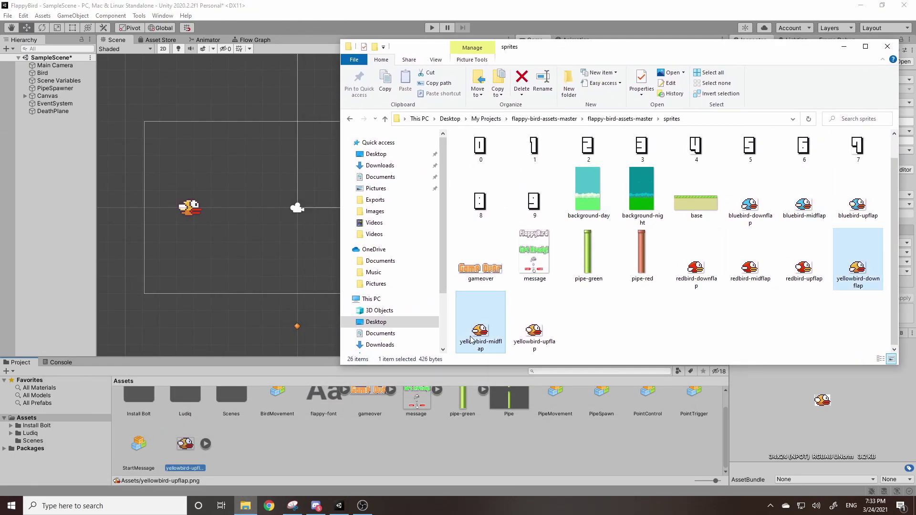
{"action": "left_click_drag", "start_coordinate": [481, 313], "coordinate": [271, 458]}
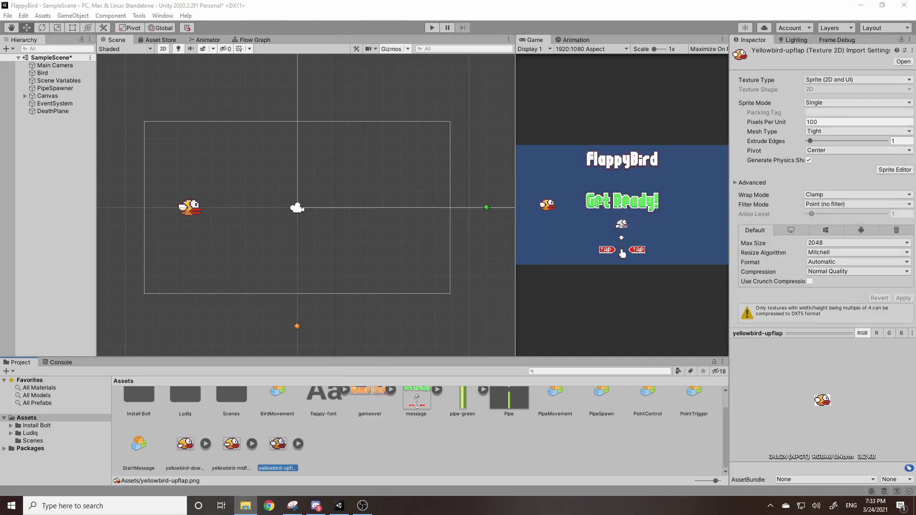
Set Filter Mode to Point (no filter) on the yellowbird-midflap and yellowbird-downflap sprites and apply
{"action": "left_click", "coordinate": [217, 451]}
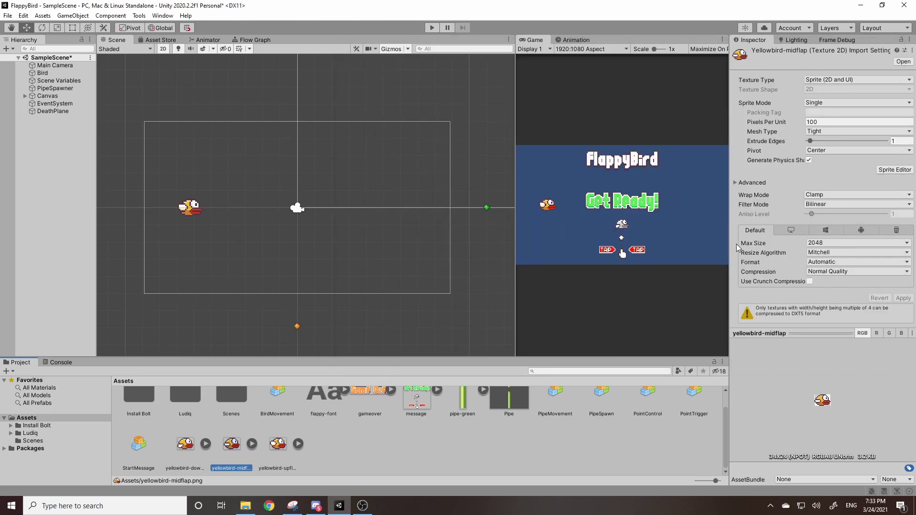
{"action": "left_click", "coordinate": [816, 208]}
{"action": "left_click", "coordinate": [830, 213]}
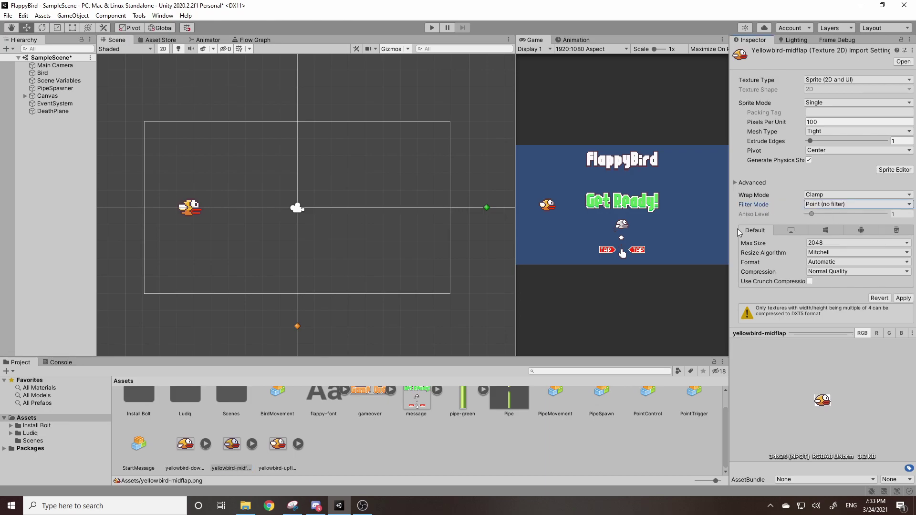
{"action": "left_click", "coordinate": [195, 453]}
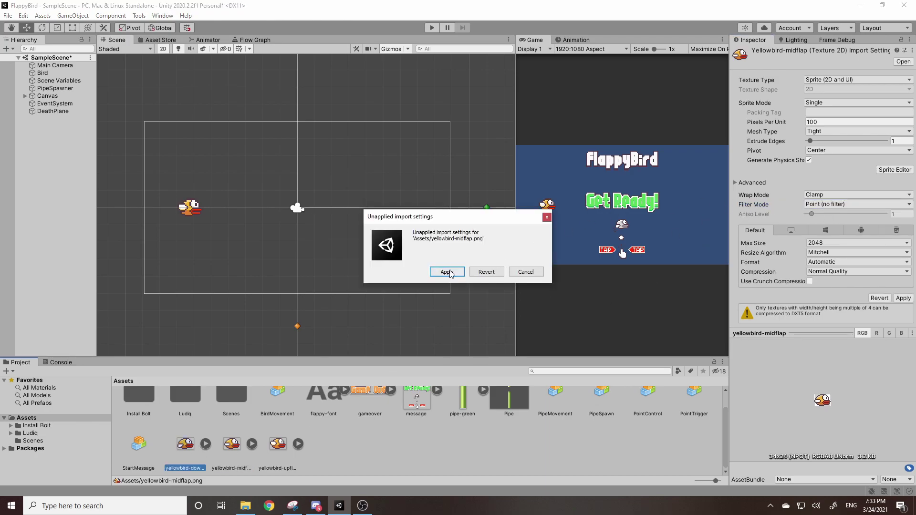
{"action": "left_click", "coordinate": [446, 272]}
{"action": "left_click", "coordinate": [813, 204]}
{"action": "left_click", "coordinate": [832, 214]}
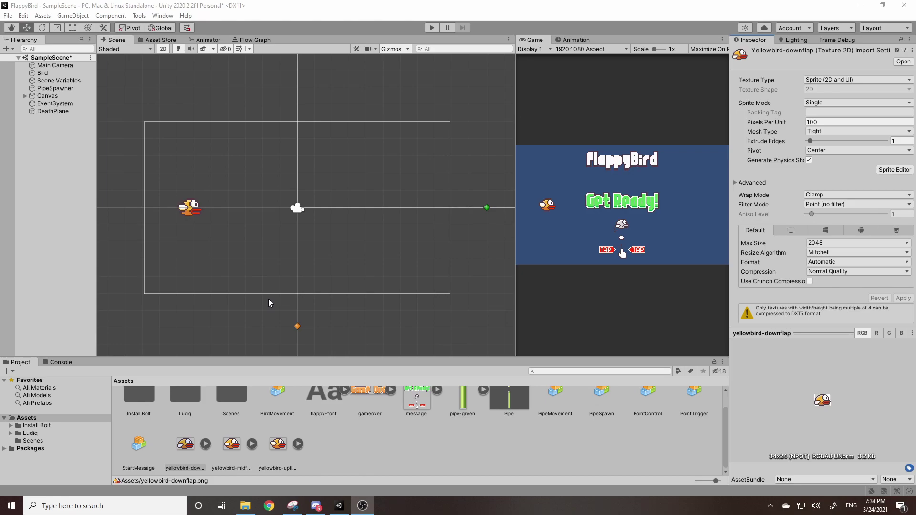
With the Bird selected, dock the Animation window beside the Scene view and resize the split
{"action": "left_click", "coordinate": [196, 207]}
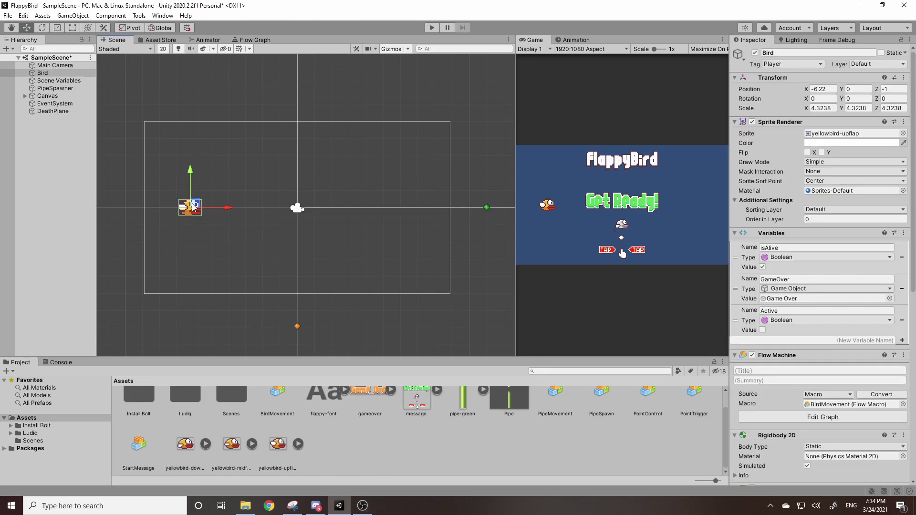
{"action": "left_click", "coordinate": [576, 40]}
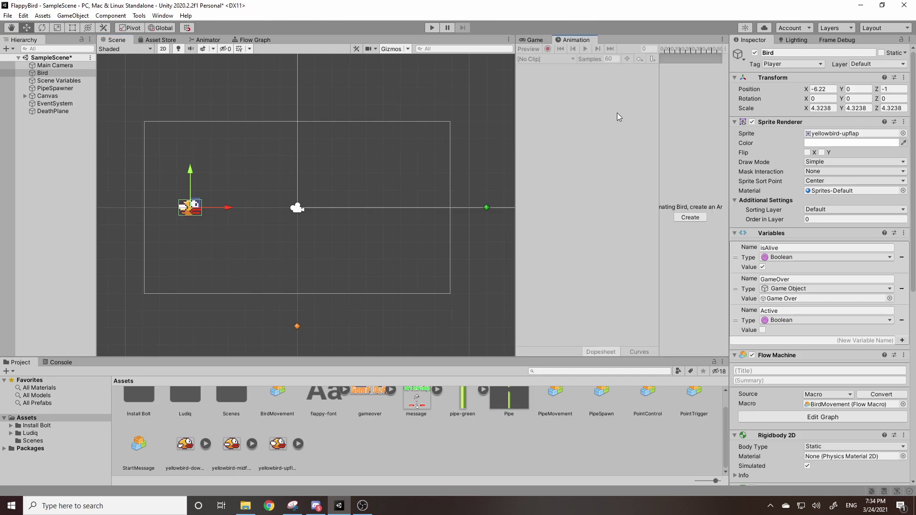
{"action": "left_click_drag", "start_coordinate": [572, 40], "coordinate": [597, 47]}
{"action": "left_click_drag", "start_coordinate": [515, 97], "coordinate": [395, 98]}
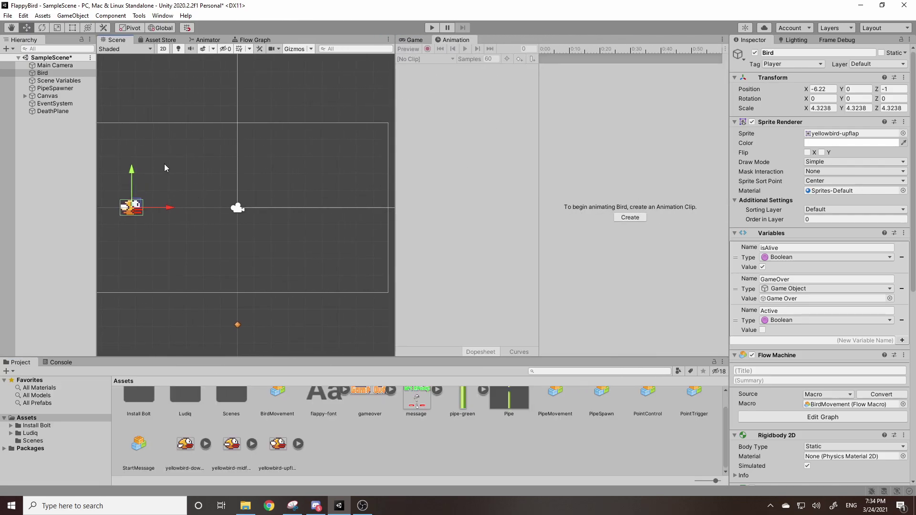
{"action": "middle_click_drag", "start_coordinate": [164, 164], "coordinate": [239, 148]}
{"action": "scroll", "coordinate": [334, 186], "scroll_direction": "up", "scroll_amount": 1}
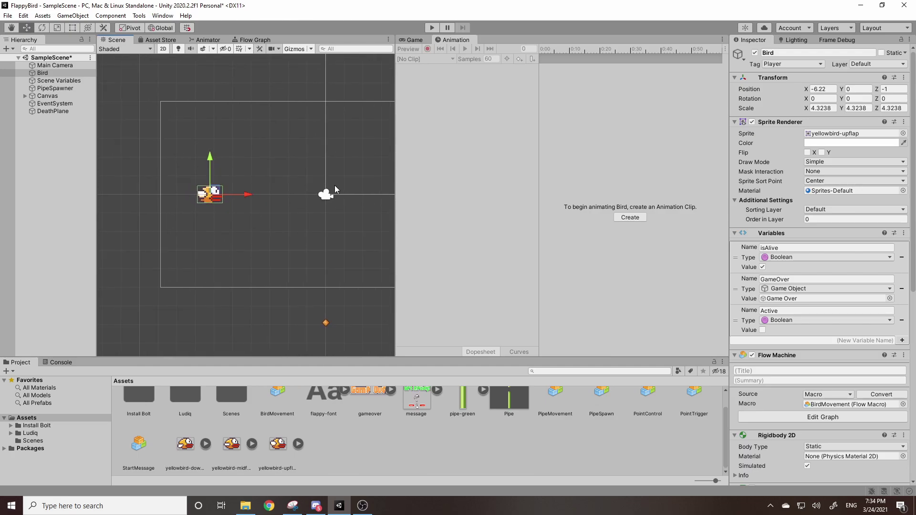
Create a new animation clip for the Bird and save it as 'Flap'
{"action": "left_click", "coordinate": [630, 217]}
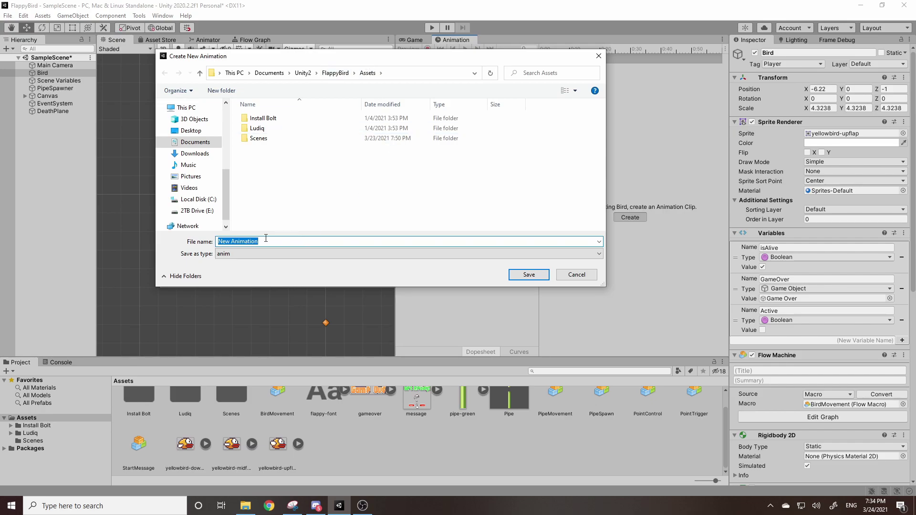
{"action": "type", "text": "F"}
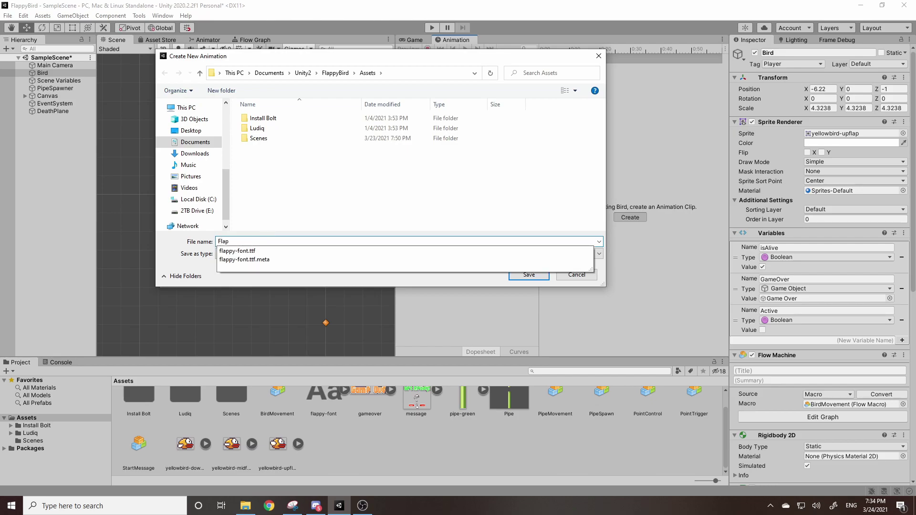
{"action": "type", "text": "lap"}
{"action": "left_click", "coordinate": [536, 274]}
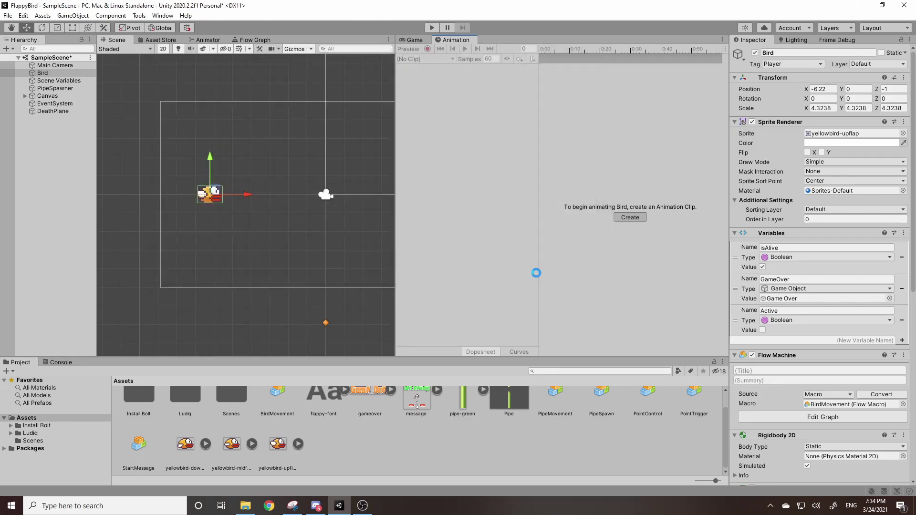
Drag the yellowbird sprites into the Flap dopesheet, keying Bird : Sprite at frame 0 and a few frames later
{"action": "left_click_drag", "start_coordinate": [395, 102], "coordinate": [340, 104]}
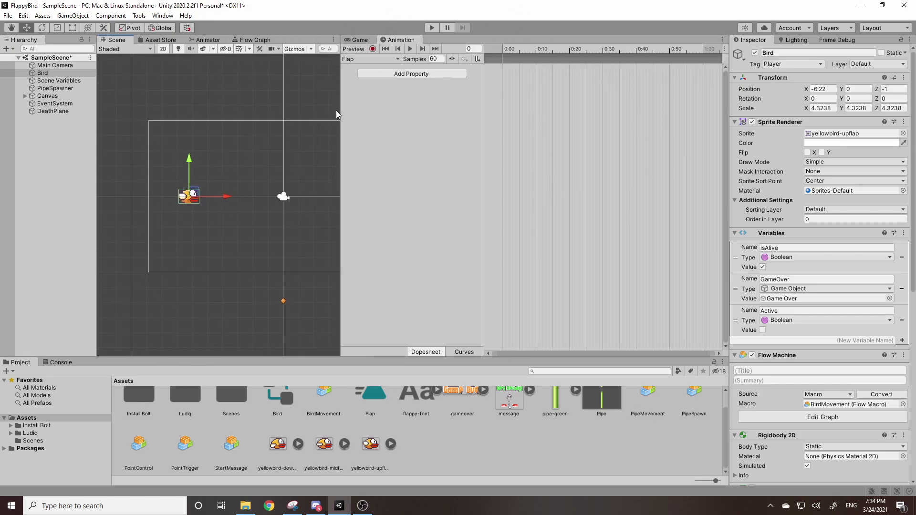
{"action": "left_click_drag", "start_coordinate": [336, 114], "coordinate": [333, 114]}
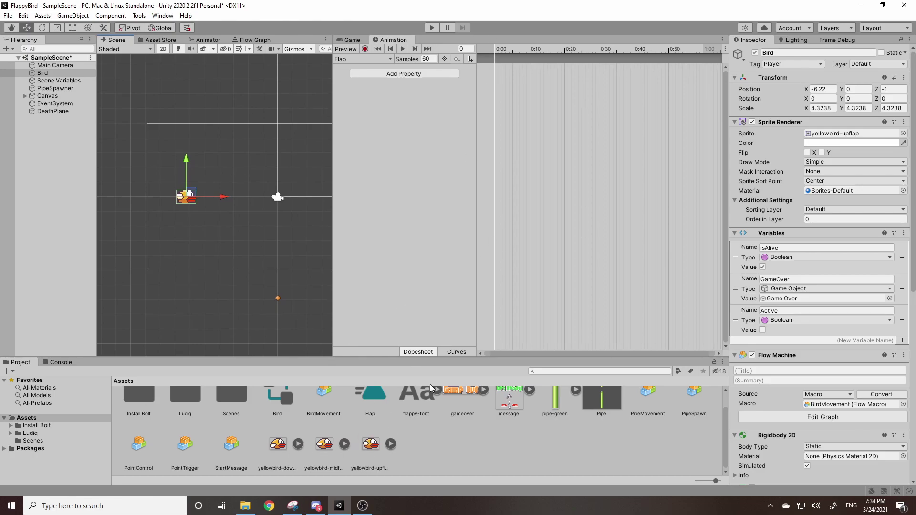
{"action": "left_click_drag", "start_coordinate": [369, 444], "coordinate": [503, 62]}
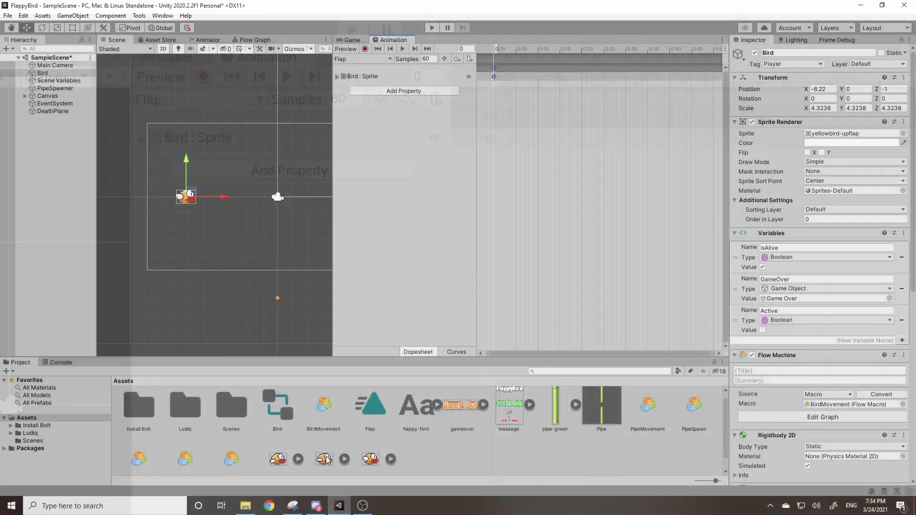
{"action": "left_click_drag", "start_coordinate": [535, 58], "coordinate": [498, 47]}
{"action": "left_click", "coordinate": [496, 48]}
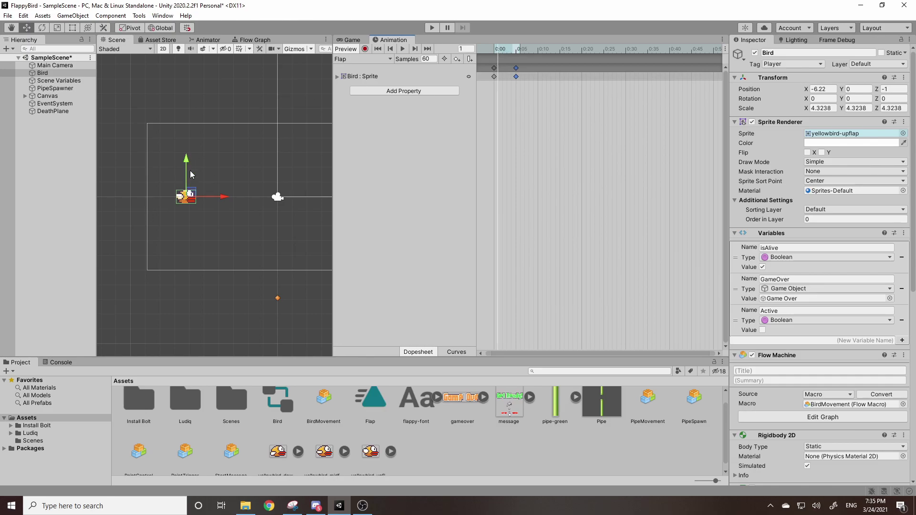
Scrub the Flap clip between frames 1 and 5 to preview the upflap and midflap wings
{"action": "scroll", "coordinate": [168, 198], "scroll_direction": "up", "scroll_amount": 1}
{"action": "scroll", "coordinate": [169, 199], "scroll_direction": "up", "scroll_amount": 5}
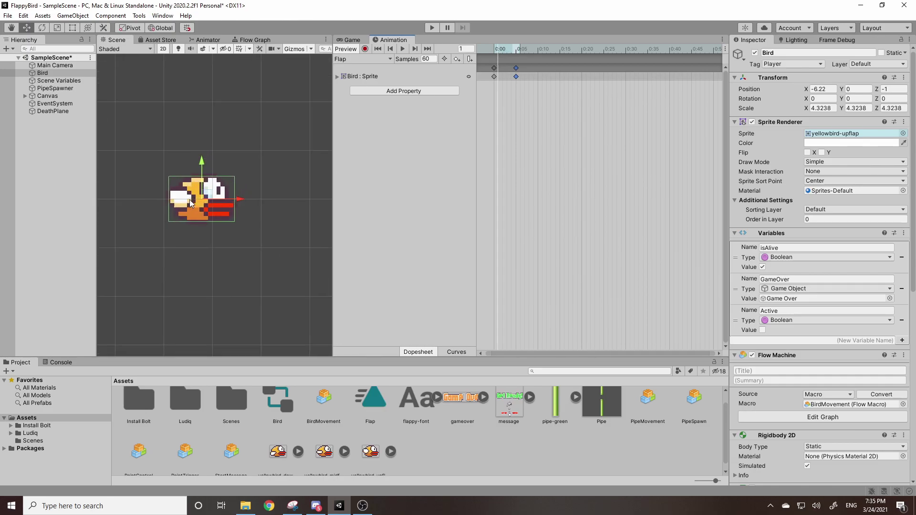
{"action": "left_click_drag", "start_coordinate": [496, 44], "coordinate": [514, 45]}
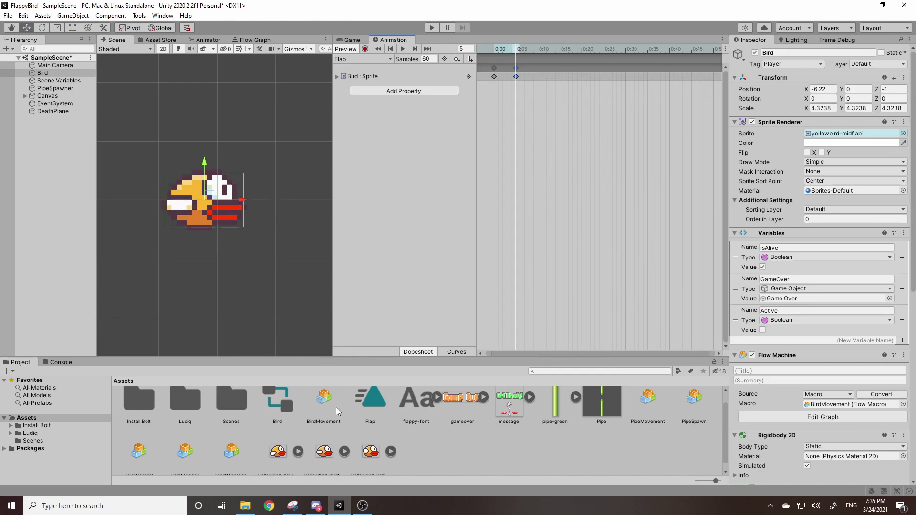
{"action": "scroll", "coordinate": [324, 429], "scroll_direction": "down", "scroll_amount": 1}
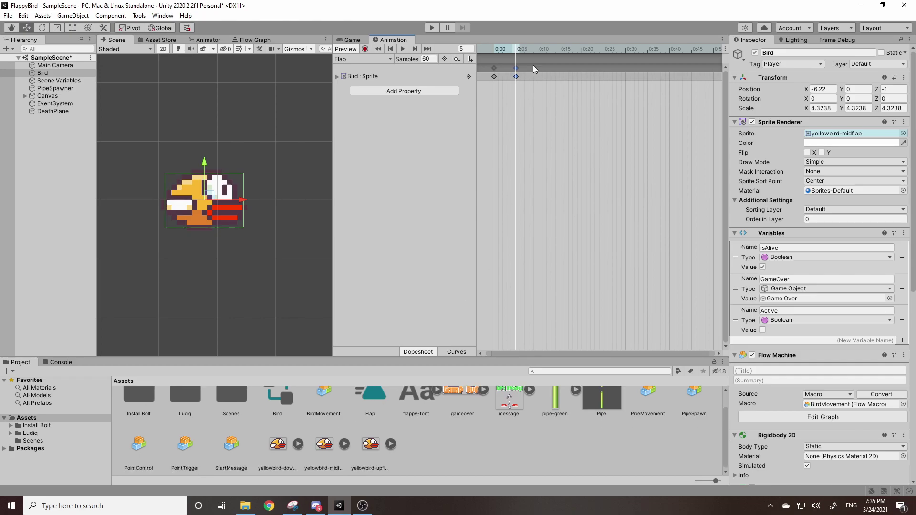
{"action": "left_click_drag", "start_coordinate": [517, 45], "coordinate": [493, 47]}
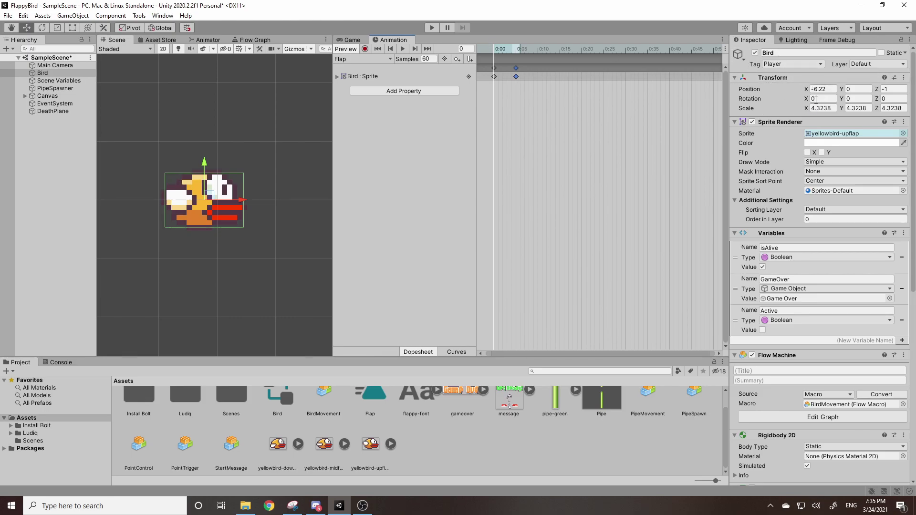
{"action": "scroll", "coordinate": [774, 248], "scroll_direction": "down", "scroll_amount": 10}
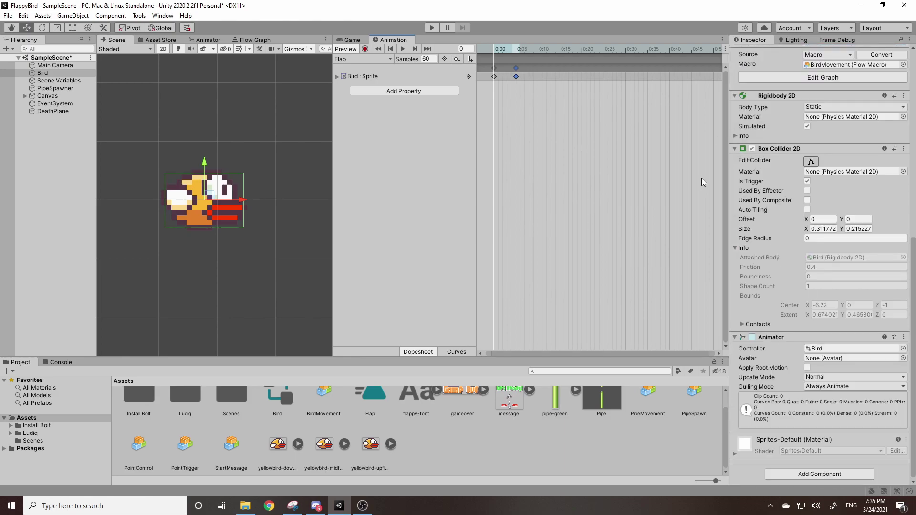
{"action": "scroll", "coordinate": [844, 190], "scroll_direction": "up", "scroll_amount": 10}
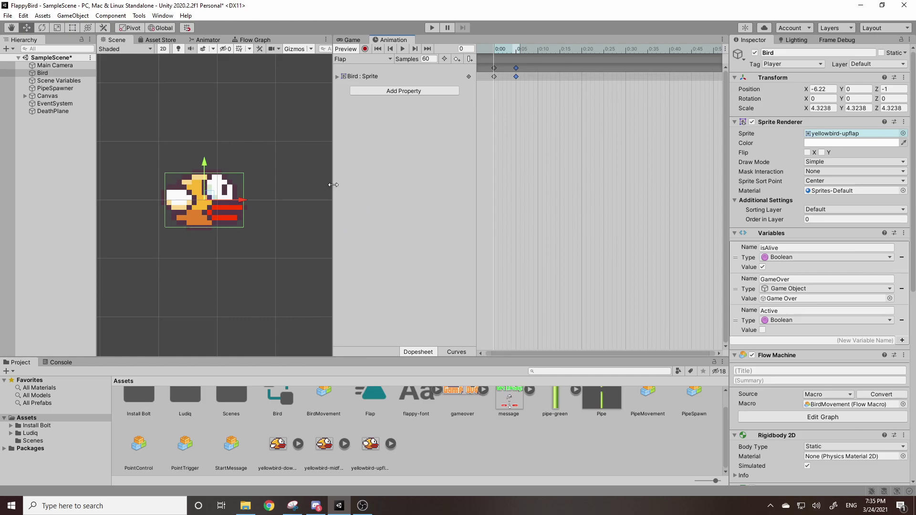
Add a yellowbird-downflap keyframe to the Flap clip and play the preview
{"action": "left_click_drag", "start_coordinate": [279, 444], "coordinate": [538, 76]}
{"action": "mouse_move", "coordinate": [496, 50]}
{"action": "left_mouse_down"}
{"action": "mouse_move", "coordinate": [538, 48]}
{"action": "mouse_move", "coordinate": [495, 49]}
{"action": "left_mouse_up"}
{"action": "left_click", "coordinate": [403, 48]}
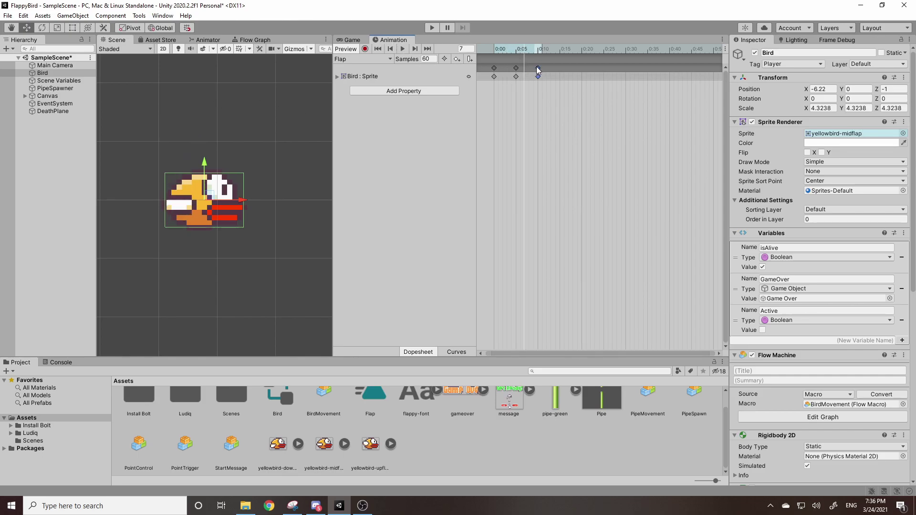
Respace the keys so midflap sits at 0:10 and downflap at 0:20
{"action": "left_click_drag", "start_coordinate": [537, 68], "coordinate": [580, 66]}
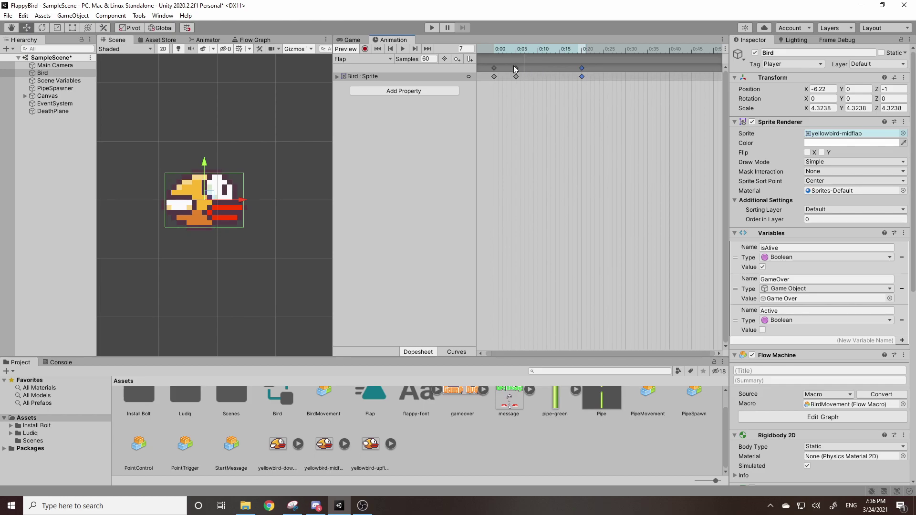
{"action": "left_click_drag", "start_coordinate": [515, 67], "coordinate": [536, 66]}
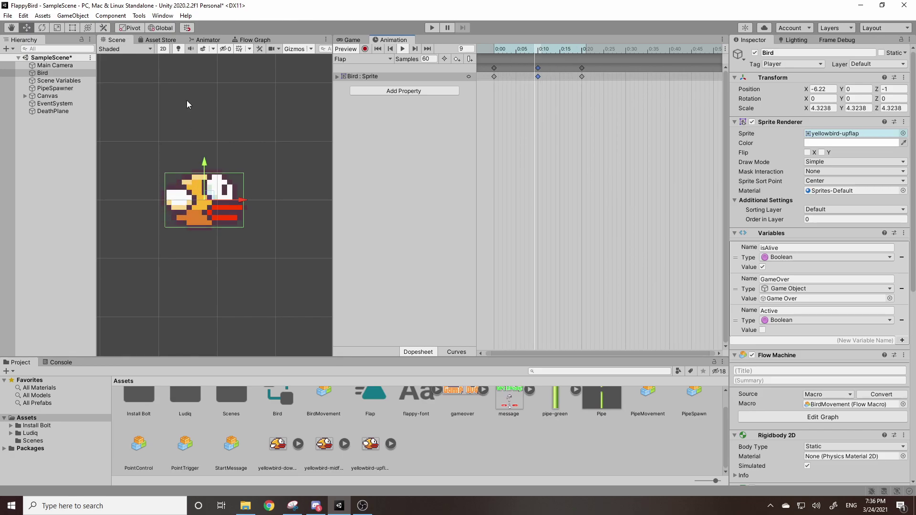
{"action": "left_click", "coordinate": [495, 49]}
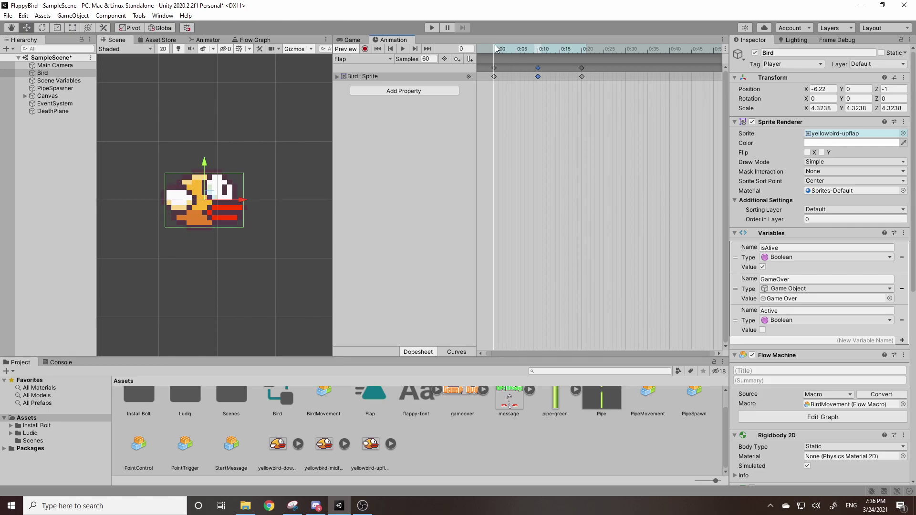
{"action": "mouse_move", "coordinate": [495, 49]}
{"action": "left_mouse_down"}
{"action": "mouse_move", "coordinate": [595, 49]}
{"action": "mouse_move", "coordinate": [494, 48]}
{"action": "left_mouse_up"}
Key yellowbird-midflap at 0:30 and yellowbird-upflap at 0:40, then play the extended Flap clip
{"action": "left_click_drag", "start_coordinate": [494, 52], "coordinate": [582, 60]}
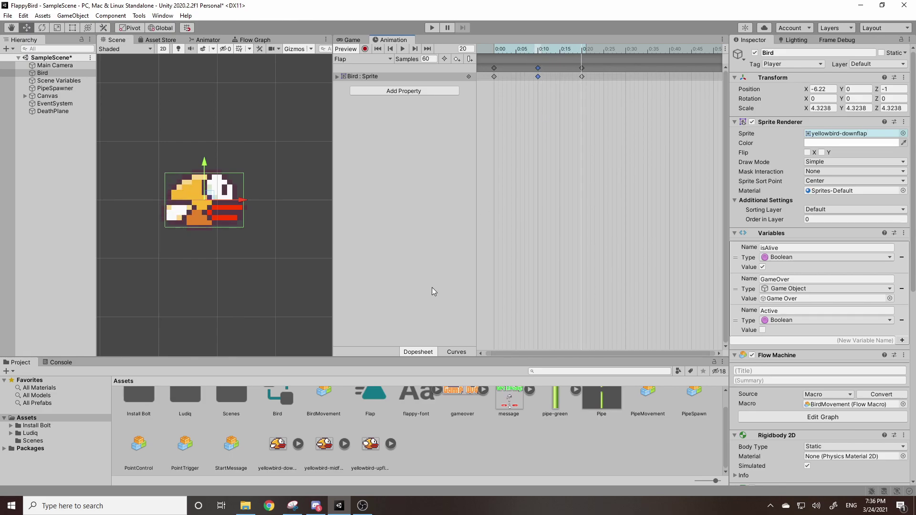
{"action": "left_click_drag", "start_coordinate": [324, 443], "coordinate": [625, 52]}
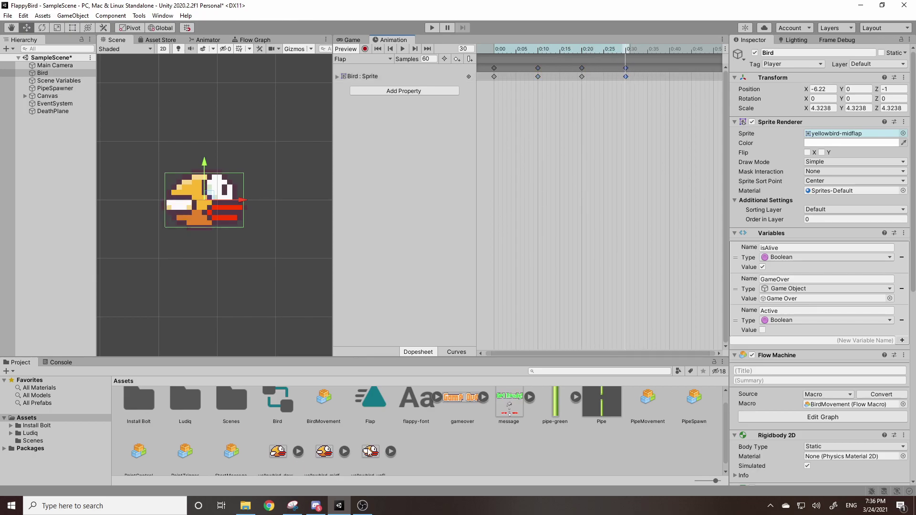
{"action": "left_click_drag", "start_coordinate": [369, 451], "coordinate": [669, 72]}
{"action": "left_click", "coordinate": [402, 48]}
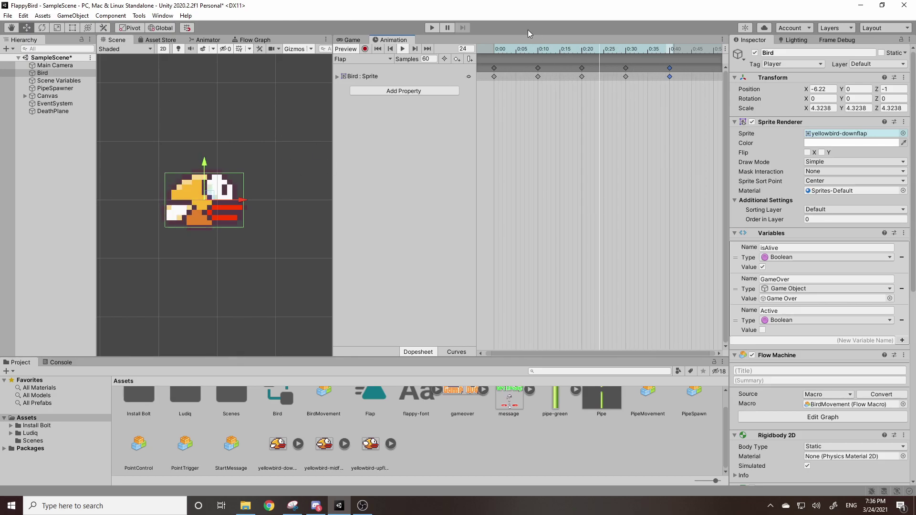
Check the final upflap keyframe at frame 40 and preview the Flap clip from the start
{"action": "left_click_drag", "start_coordinate": [660, 52], "coordinate": [670, 57]}
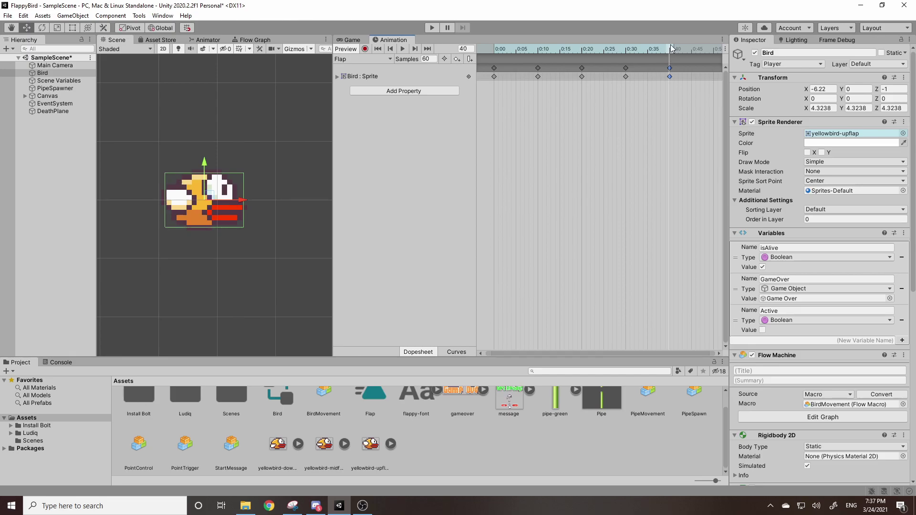
{"action": "left_click", "coordinate": [670, 70]}
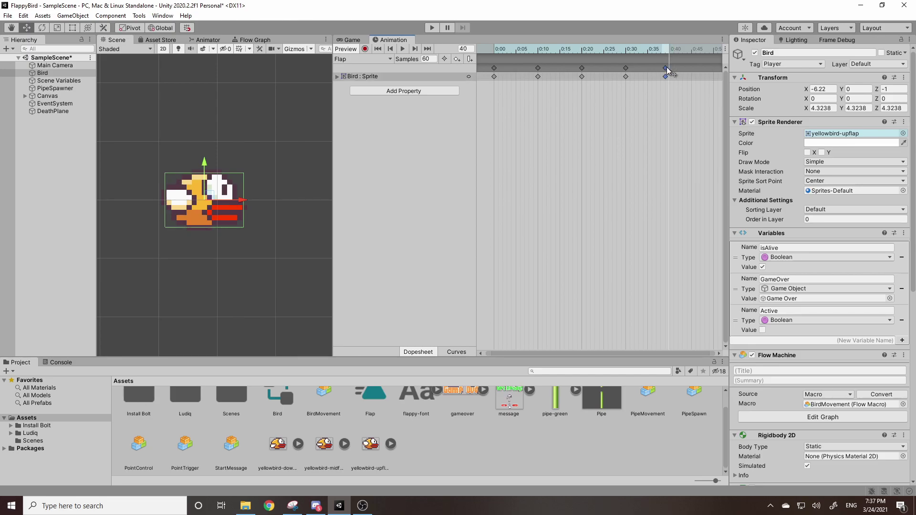
{"action": "left_click_drag", "start_coordinate": [666, 50], "coordinate": [667, 57]}
{"action": "left_click", "coordinate": [414, 48]}
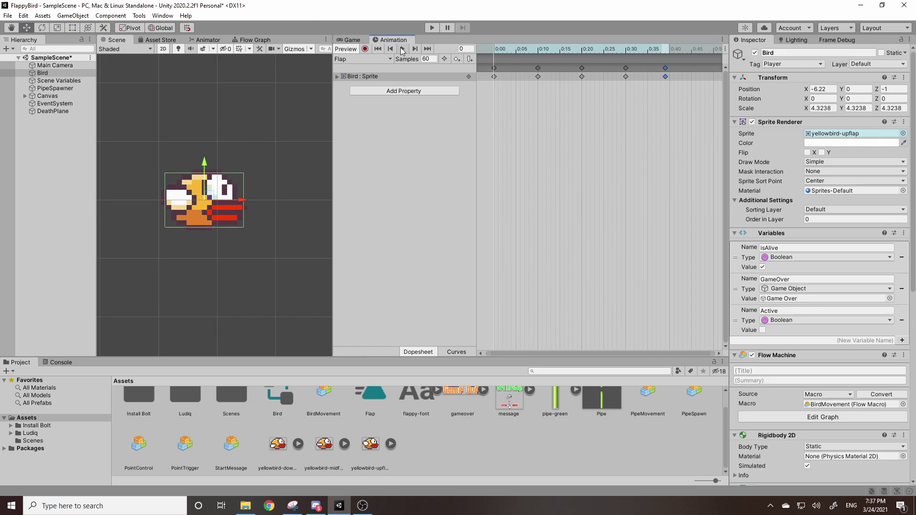
{"action": "left_click", "coordinate": [402, 49]}
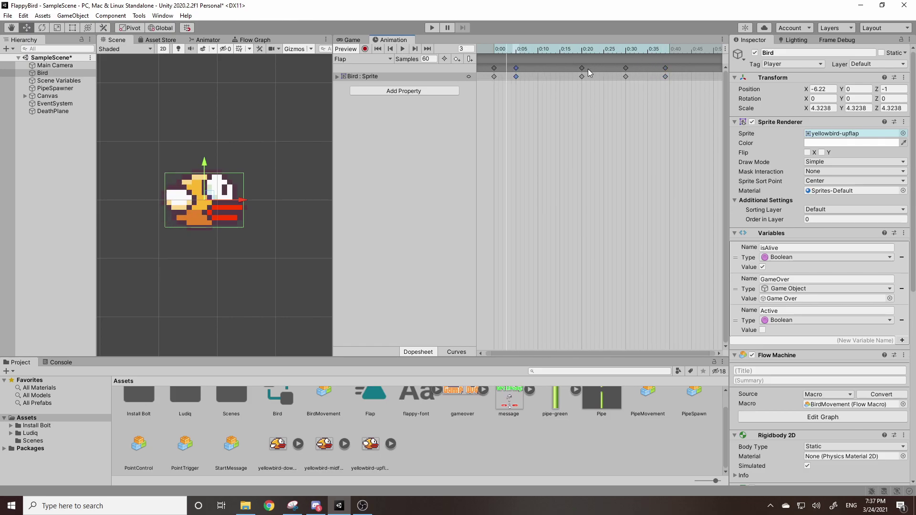
Pull the Flap keyframes earlier so the last sits at 0:19, then preview the faster cycle
{"action": "left_click_drag", "start_coordinate": [580, 67], "coordinate": [560, 68]}
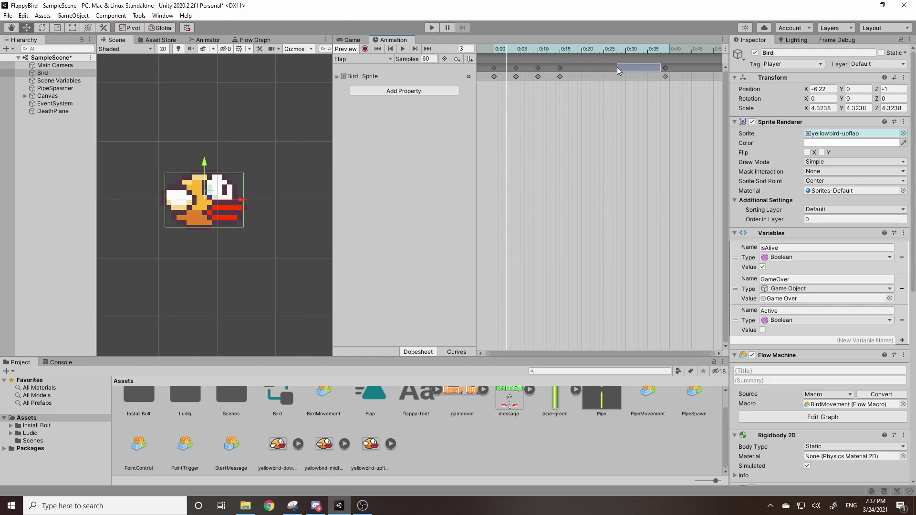
{"action": "left_click_drag", "start_coordinate": [665, 67], "coordinate": [646, 67]}
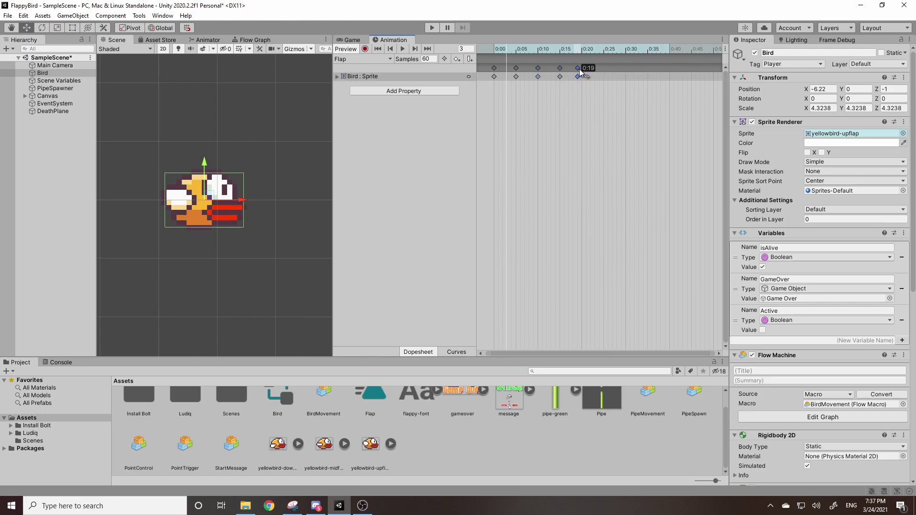
{"action": "left_click_drag", "start_coordinate": [580, 68], "coordinate": [577, 68]}
{"action": "left_click", "coordinate": [485, 52]}
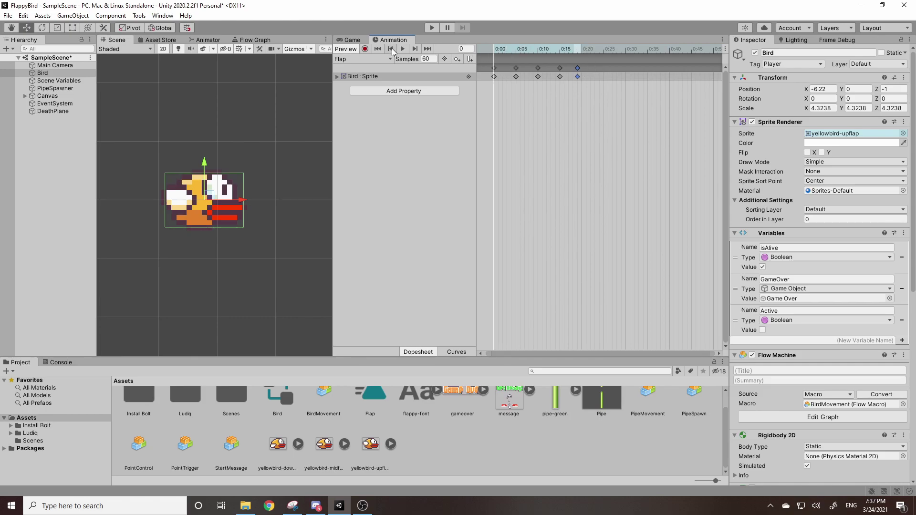
{"action": "left_click", "coordinate": [403, 49]}
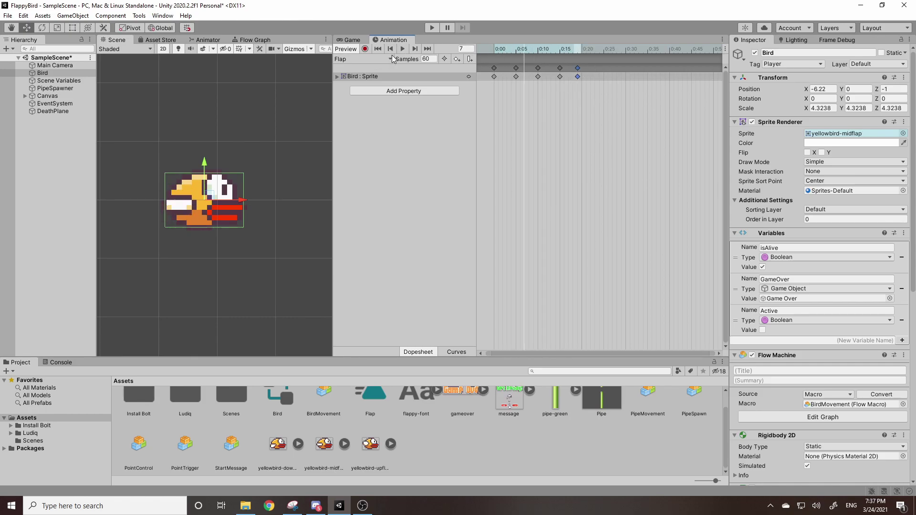
{"action": "left_click_drag", "start_coordinate": [333, 130], "coordinate": [405, 130]}
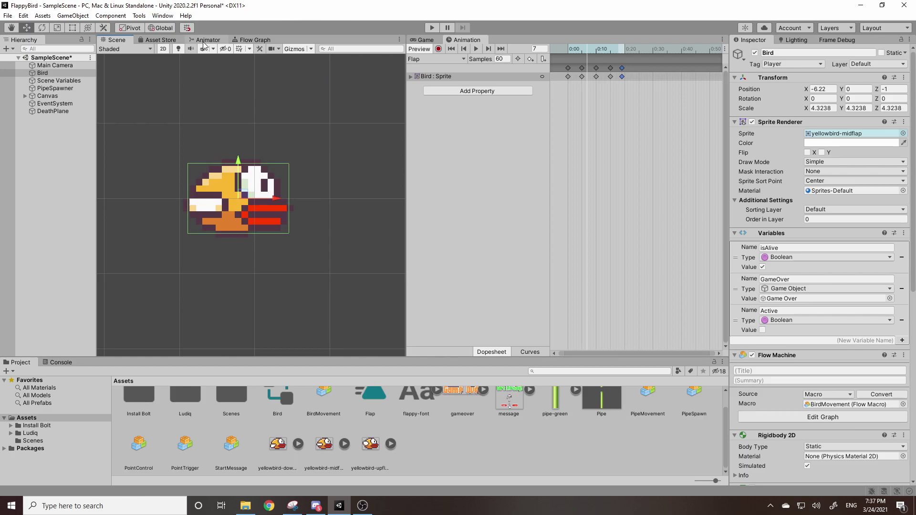
Show the Bird's Animator graph and place the Flap state directly beneath Entry
{"action": "left_click", "coordinate": [205, 39]}
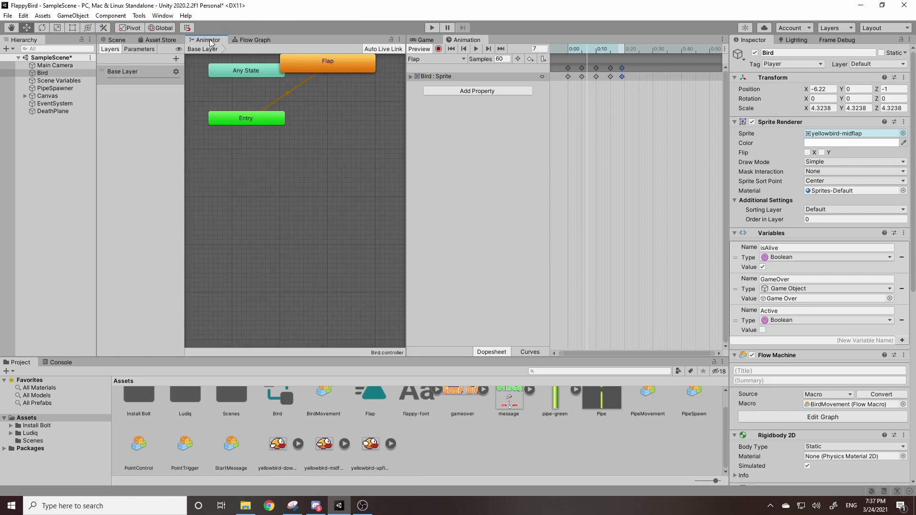
{"action": "left_click_drag", "start_coordinate": [322, 67], "coordinate": [239, 156]}
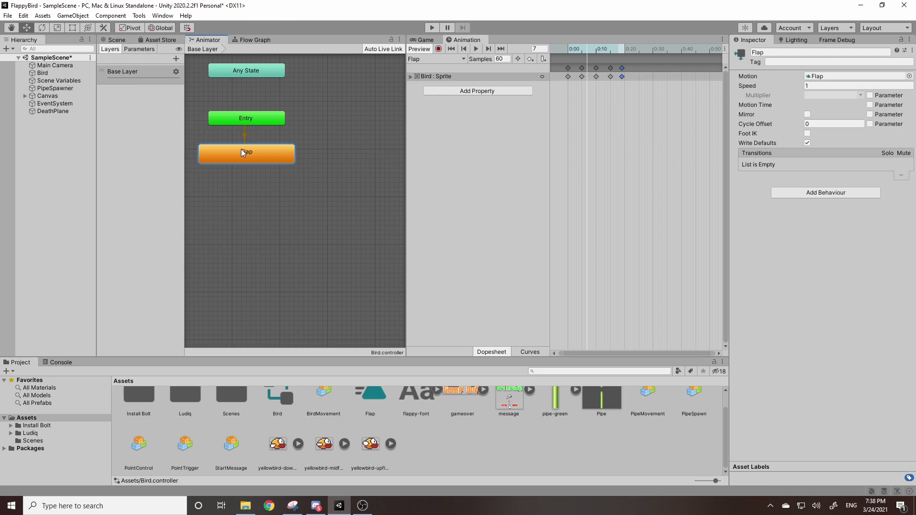
{"action": "middle_click_drag", "start_coordinate": [296, 173], "coordinate": [352, 204]}
{"action": "mouse_move", "coordinate": [367, 153]}
{"action": "middle_mouse_down"}
{"action": "mouse_move", "coordinate": [288, 151]}
{"action": "mouse_move", "coordinate": [373, 151]}
{"action": "middle_mouse_up"}
{"action": "left_click_drag", "start_coordinate": [406, 145], "coordinate": [490, 146]}
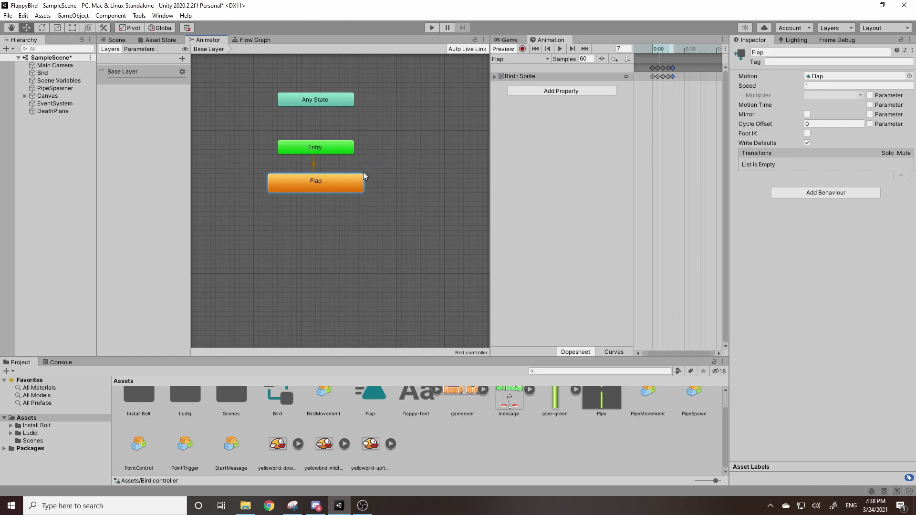
{"action": "left_click_drag", "start_coordinate": [336, 189], "coordinate": [333, 203]}
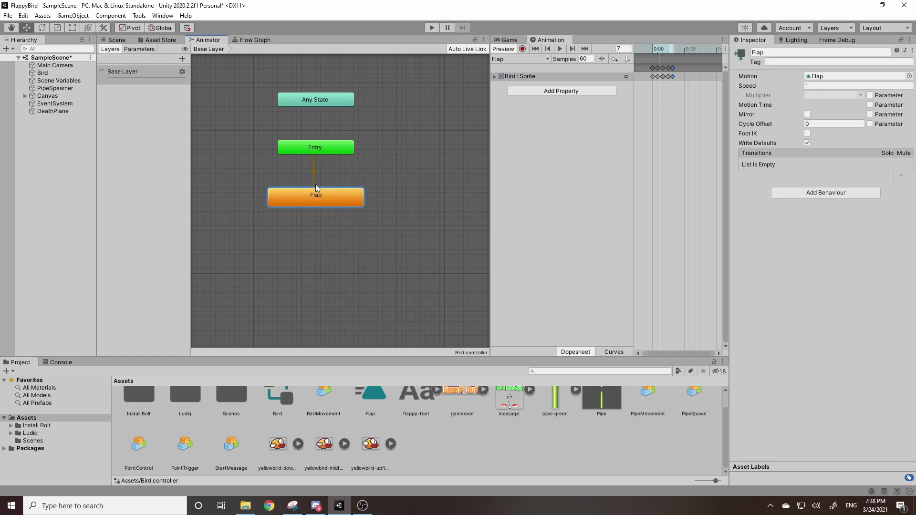
Confirm in the Inspector that Entry's default transition leads to the Flap state
{"action": "right_click", "coordinate": [313, 193]}
{"action": "left_click", "coordinate": [338, 200]}
{"action": "left_click", "coordinate": [338, 249]}
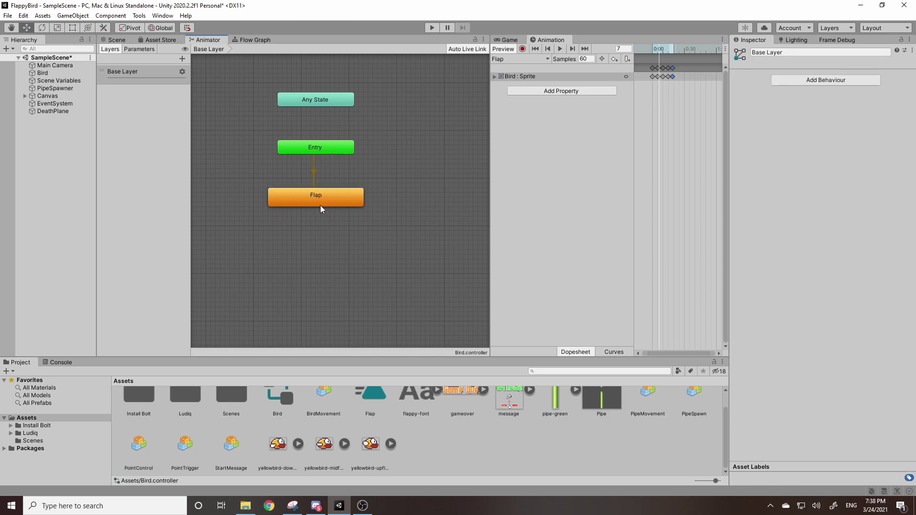
{"action": "left_click", "coordinate": [308, 203]}
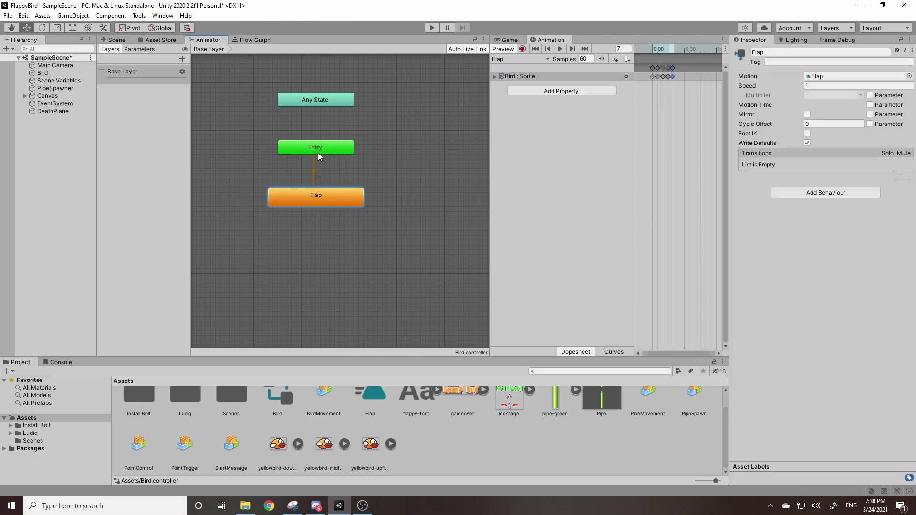
{"action": "left_click", "coordinate": [304, 149]}
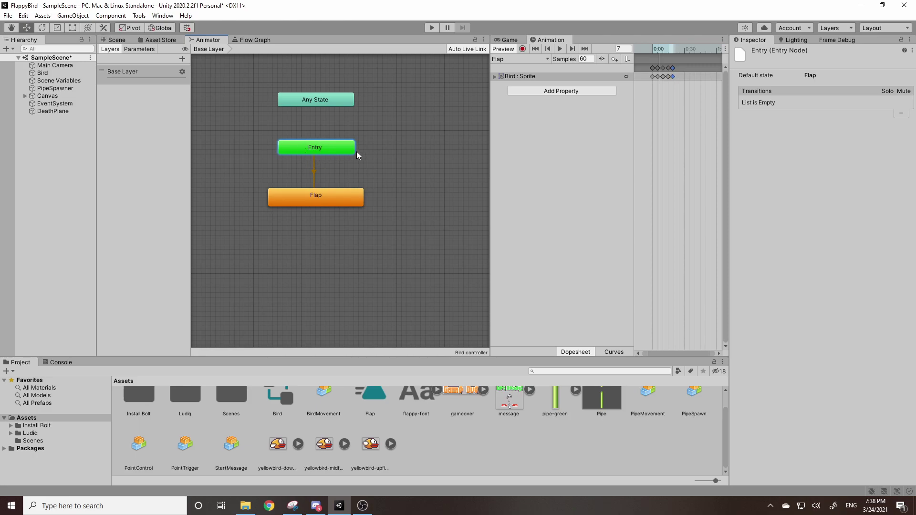
{"action": "left_click", "coordinate": [313, 174]}
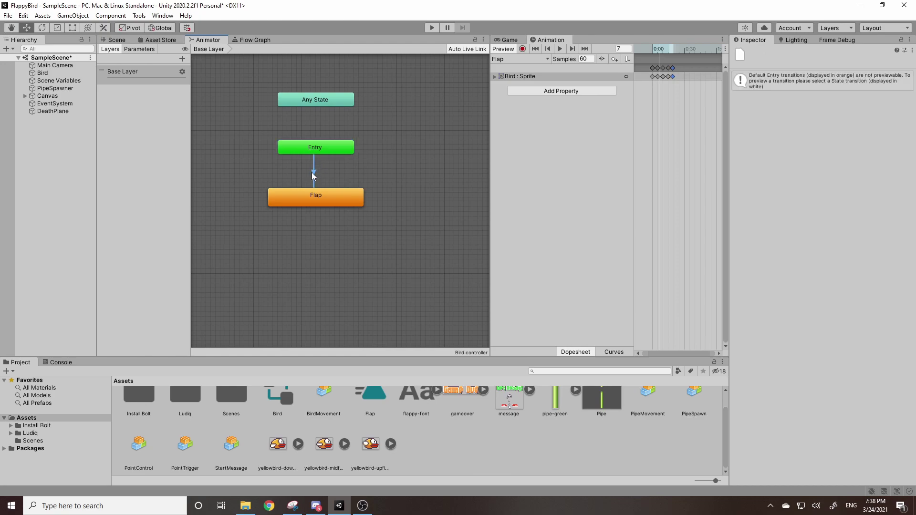
{"action": "left_click", "coordinate": [328, 195]}
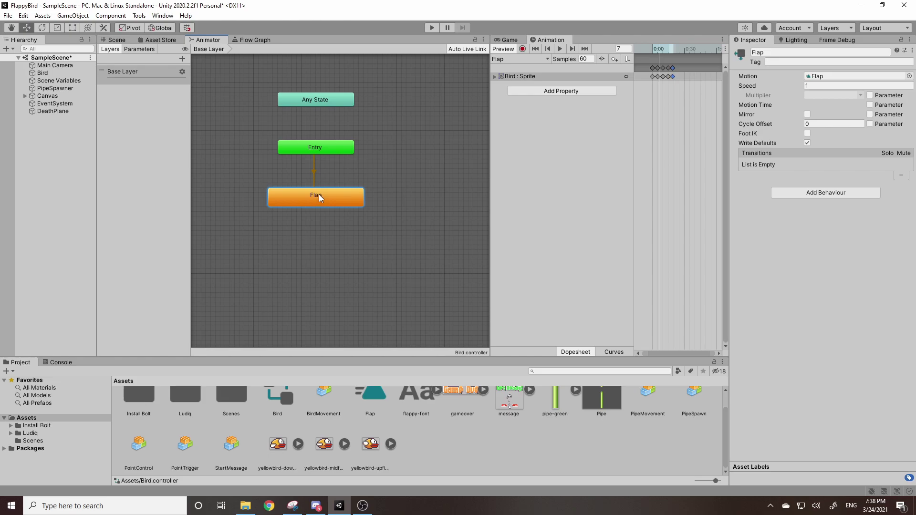
Widen the Game view and enter play mode to reach the Get Ready screen
{"action": "left_click", "coordinate": [116, 40]}
{"action": "left_click", "coordinate": [509, 39]}
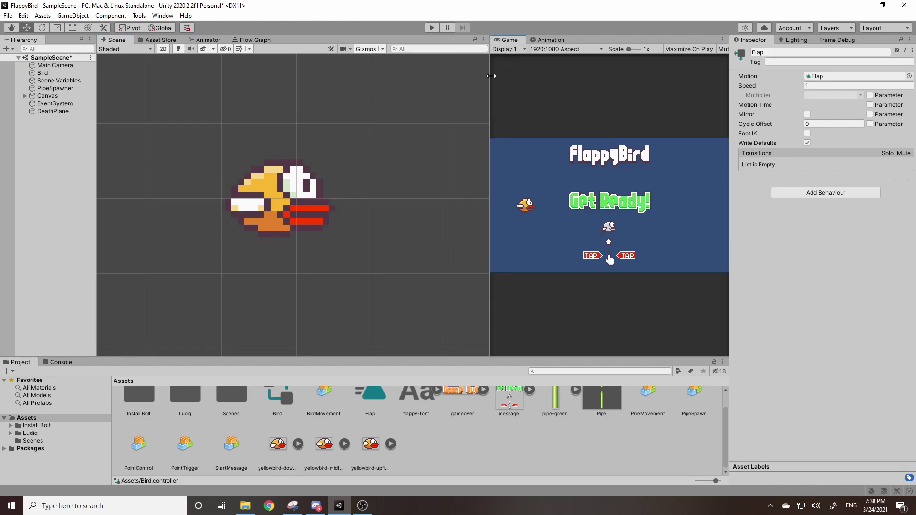
{"action": "left_click_drag", "start_coordinate": [490, 76], "coordinate": [295, 76]}
{"action": "left_click", "coordinate": [431, 28]}
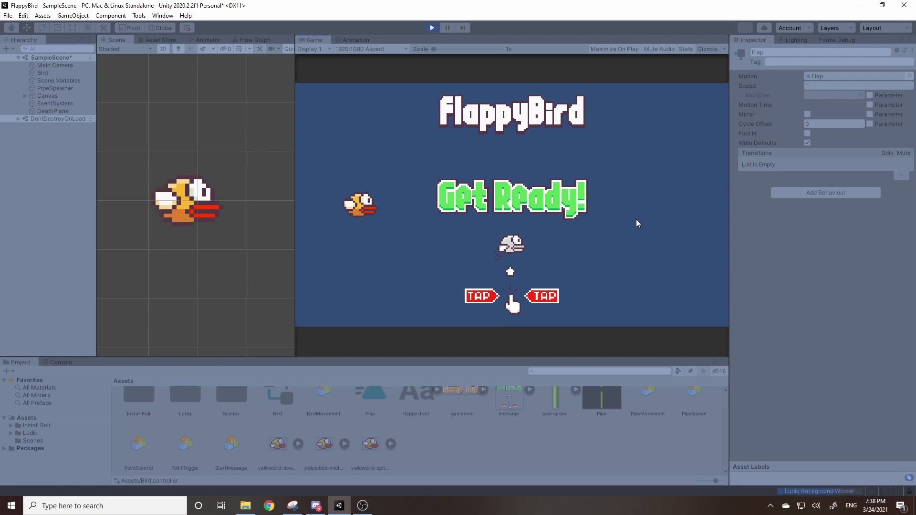
{"action": "left_click", "coordinate": [622, 226]}
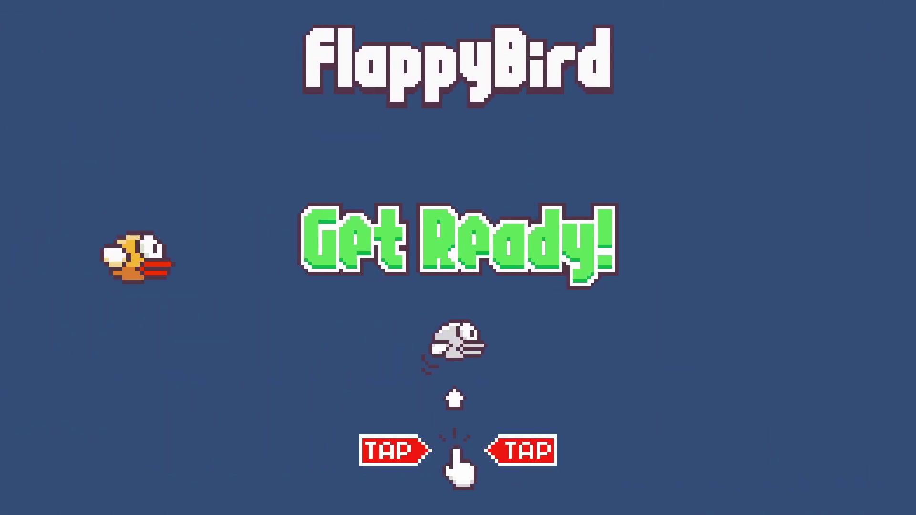
Flap the bird with repeated Space presses through successive pipe gaps, raising the score to 4
{"action": "key", "text": "space"}
{"action": "key", "text": "space"}
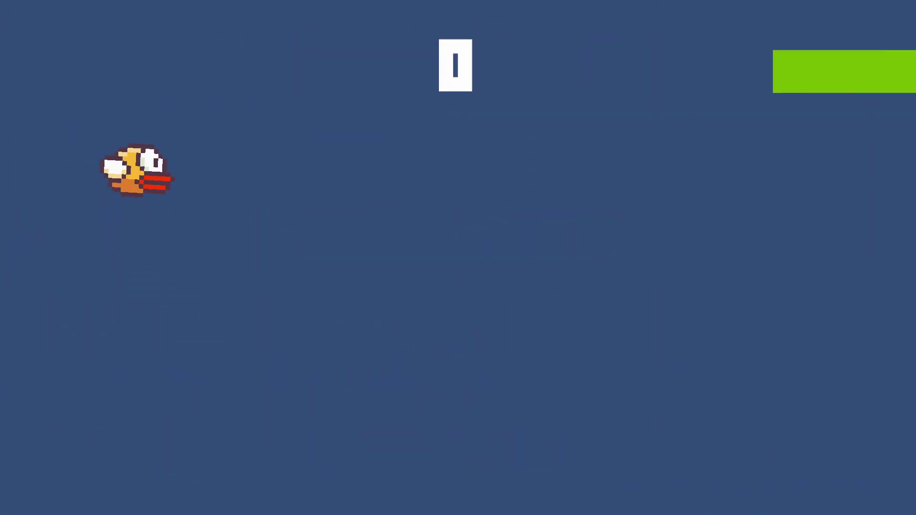
{"action": "key", "text": "space"}
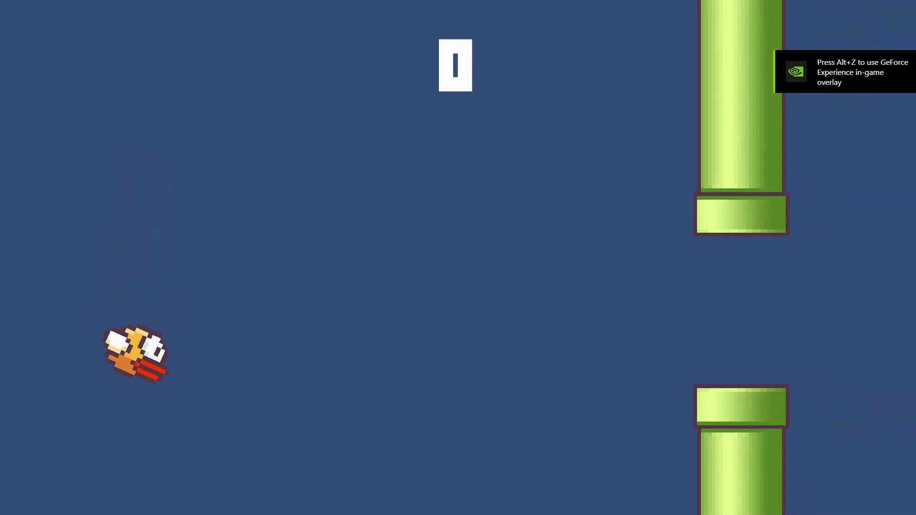
{"action": "key", "text": "space"}
{"action": "key", "text": "space"}
{"action": "key", "text": "space"}
{"action": "key", "text": "space"}
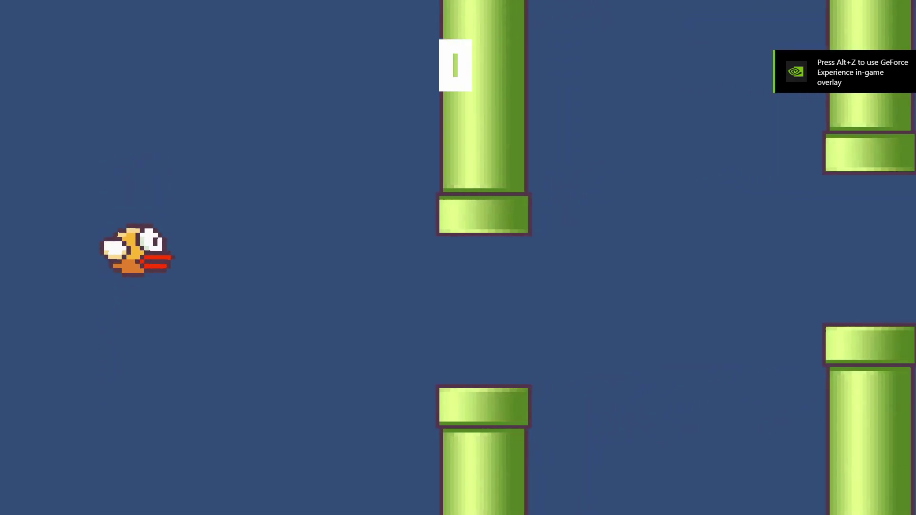
{"action": "key", "text": "space"}
{"action": "key", "text": "space"}
{"action": "key", "text": "space"}
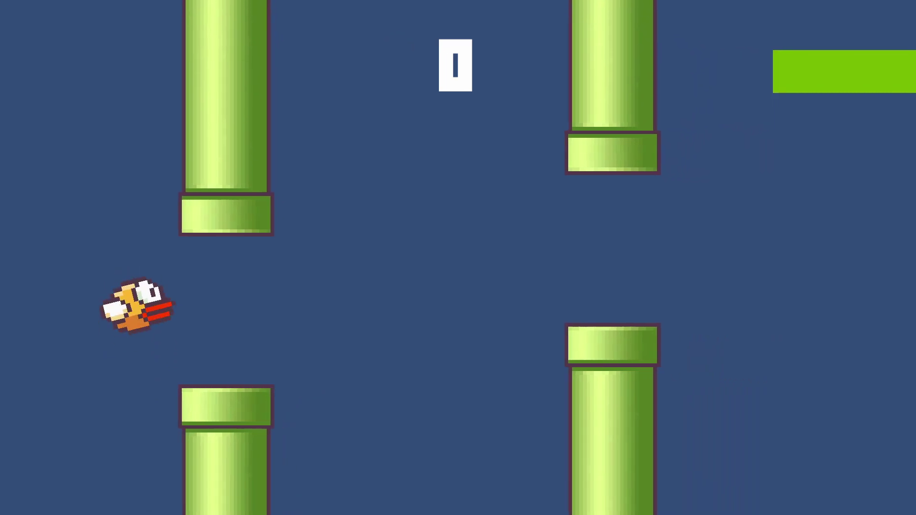
{"action": "key", "text": "space"}
{"action": "key", "text": "space"}
{"action": "key", "text": "space"}
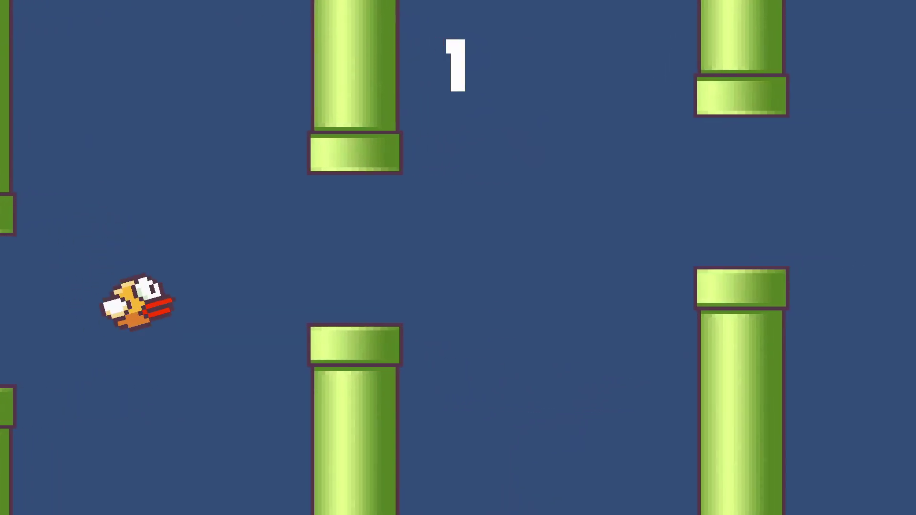
{"action": "key", "text": "space"}
{"action": "key", "text": "space"}
{"action": "key", "text": "space"}
{"action": "key", "text": "space"}
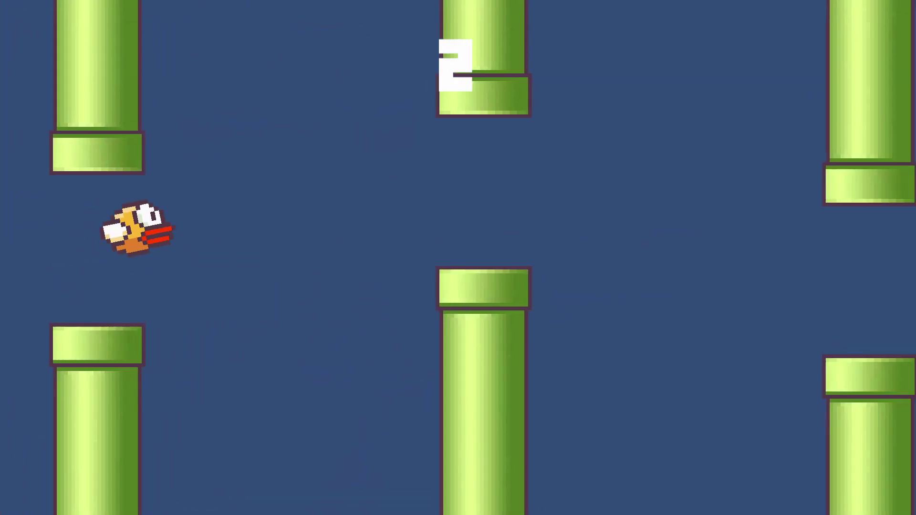
{"action": "key", "text": "space"}
{"action": "key", "text": "space"}
{"action": "key", "text": "space"}
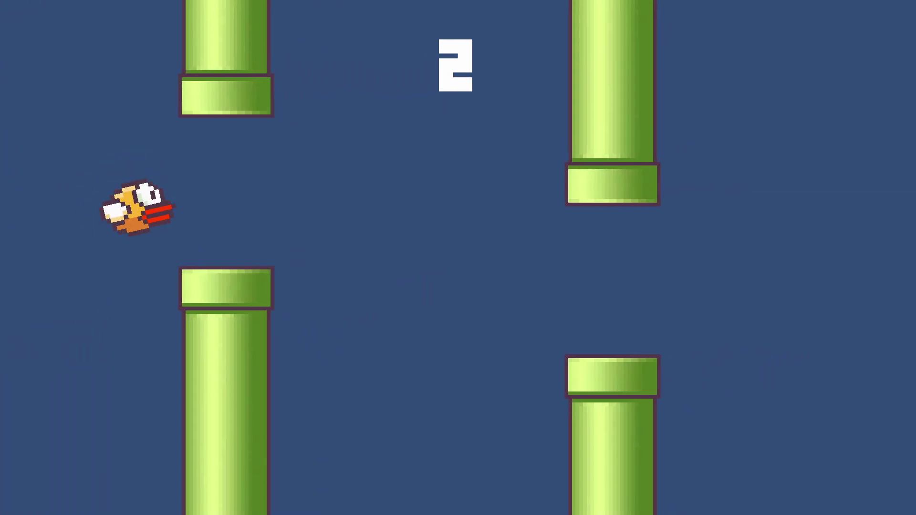
{"action": "key", "text": "space"}
{"action": "key", "text": "space"}
{"action": "key", "text": "space"}
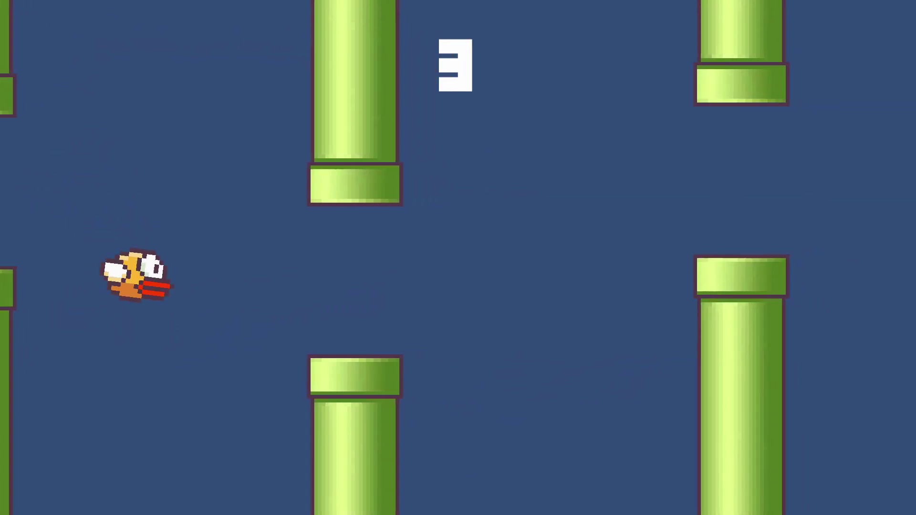
{"action": "key", "text": "space"}
{"action": "key", "text": "space"}
{"action": "key", "text": "space"}
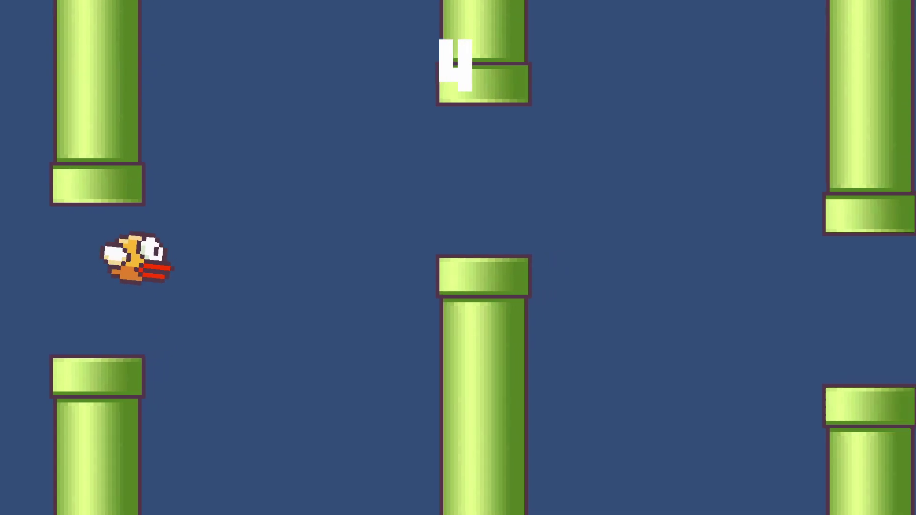
{"action": "key", "text": "space"}
{"action": "key", "text": "space"}
{"action": "key", "text": "space"}
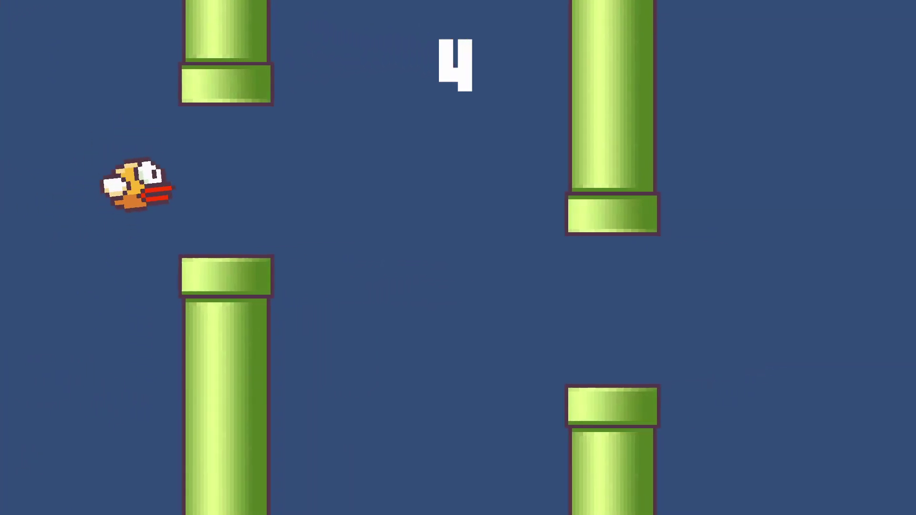
{"action": "key", "text": "space"}
{"action": "key", "text": "space"}
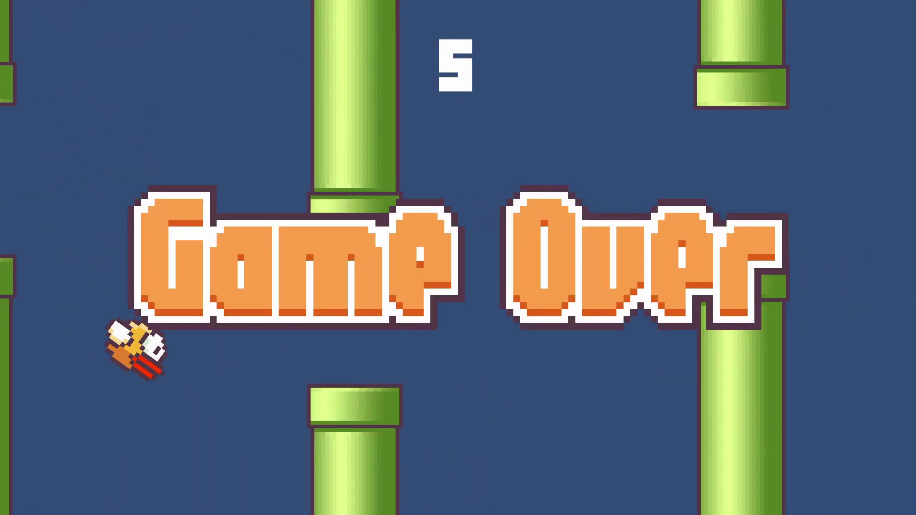